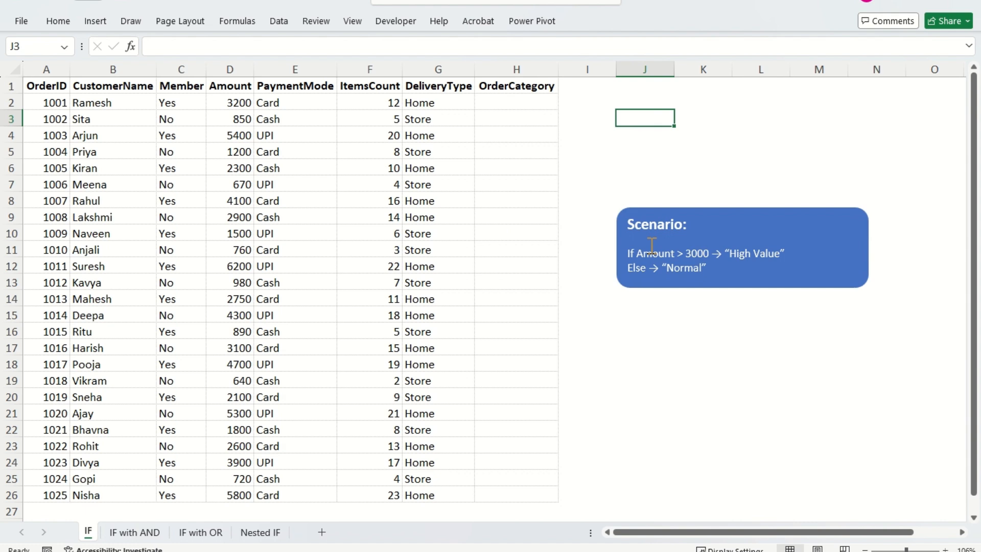
- Insert the IF function's argument syntax in J3 and keep it as plain text with a leading apostrophe
type("if")
key("Tab")
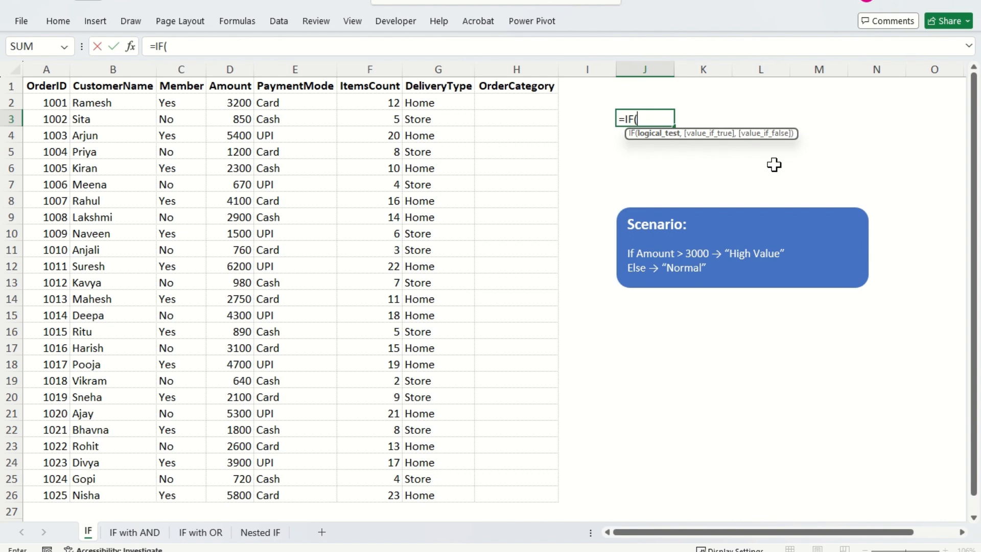
key("ctrl+shift+a")
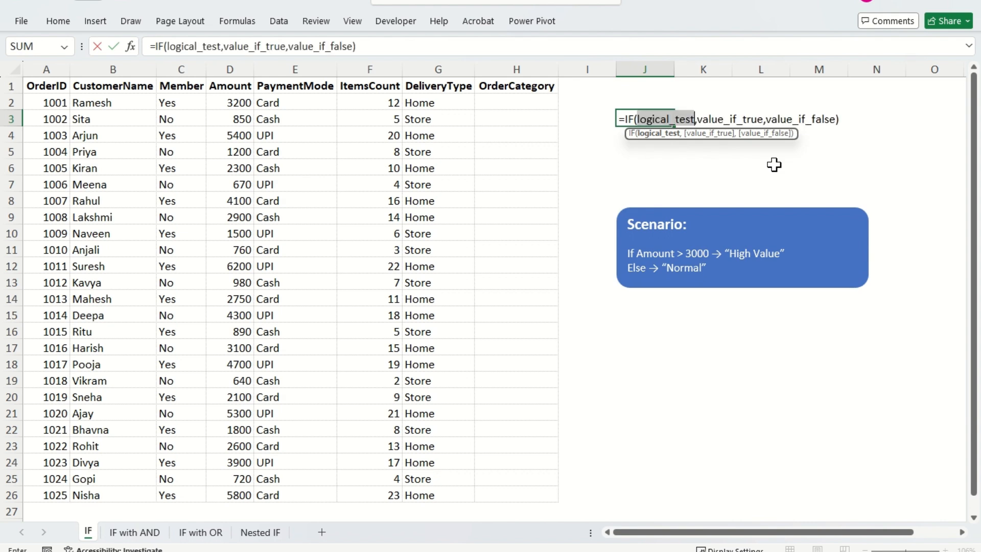
left_click(620, 120)
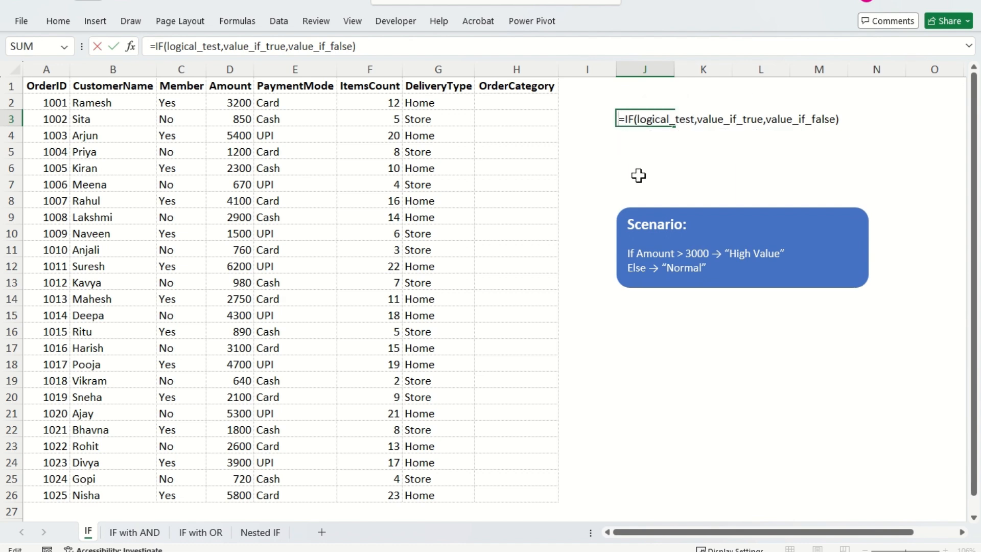
type("'")
key("Return")
key("Down")
key("Up")
key("Down")
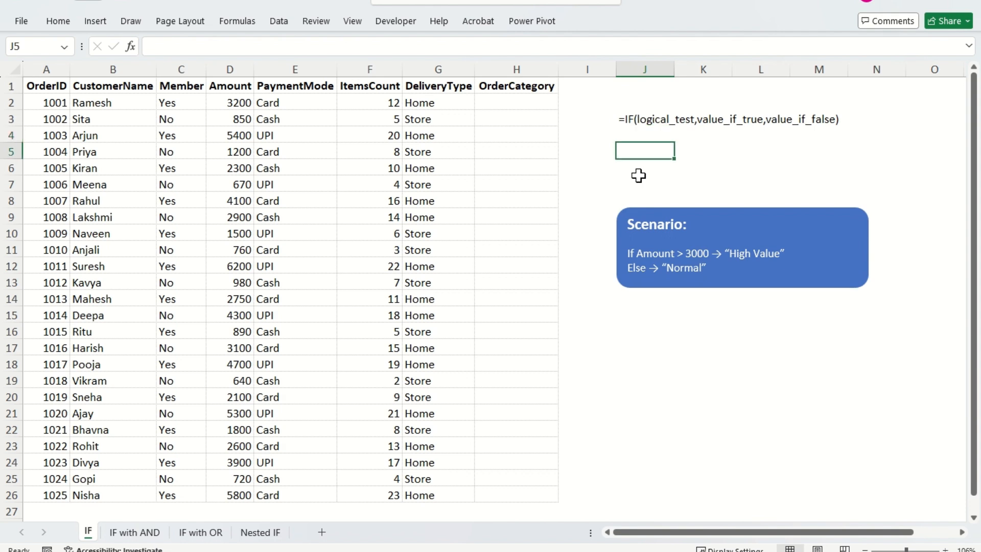
key("Up")
key("Down")
mouse_move(672, 107)
left_mouse_down()
mouse_move(707, 94)
mouse_move(727, 104)
mouse_move(797, 101)
left_mouse_up()
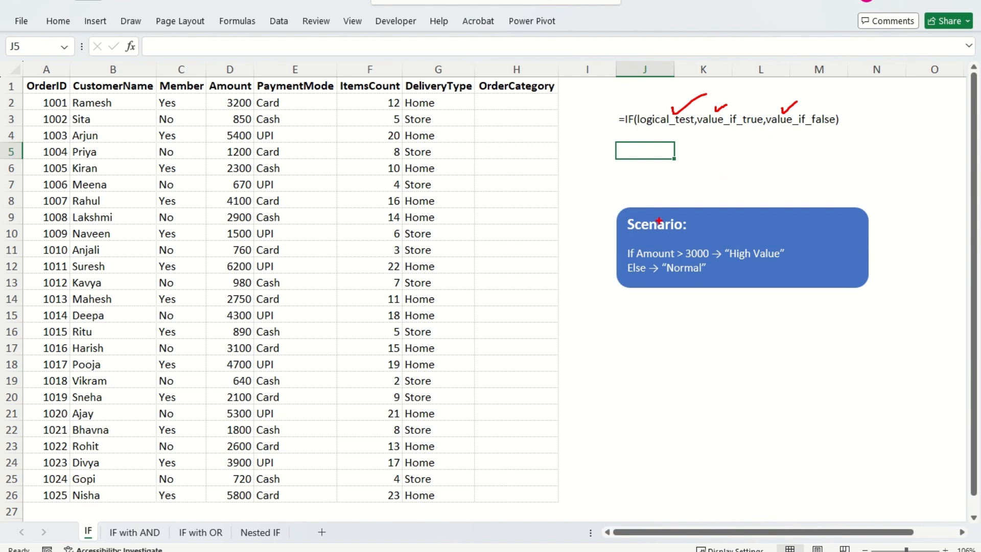
key("g")
mouse_move(622, 213)
left_mouse_down()
mouse_move(689, 235)
mouse_move(709, 262)
left_mouse_up()
key("r")
key("g")
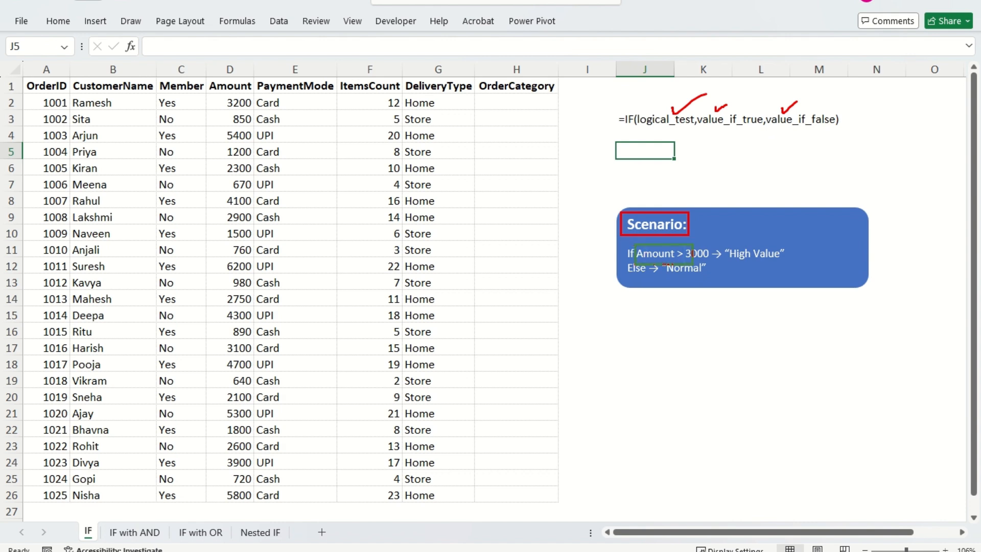
key("r")
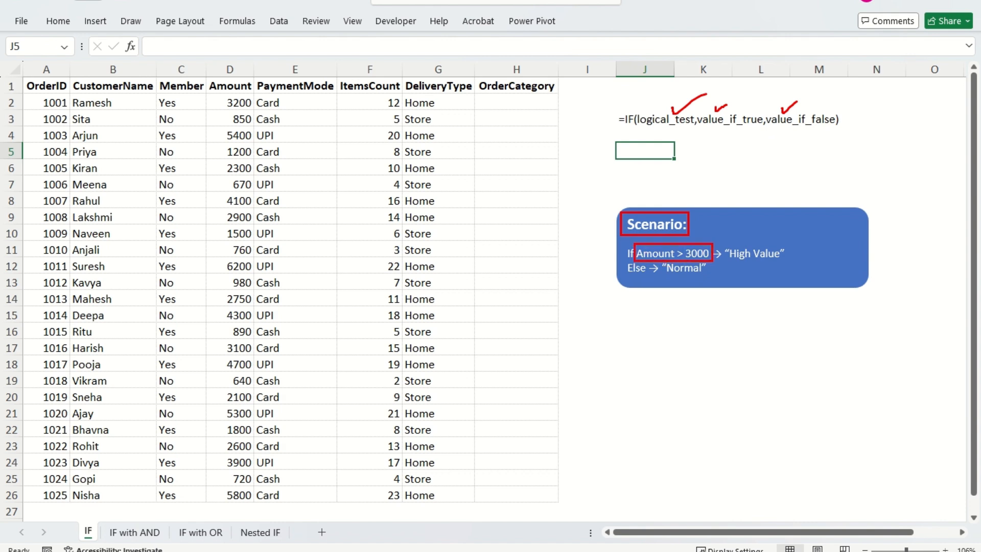
mouse_move(786, 254)
left_mouse_down()
mouse_move(798, 257)
mouse_move(832, 233)
left_mouse_up()
left_click_drag(476, 80, 544, 392)
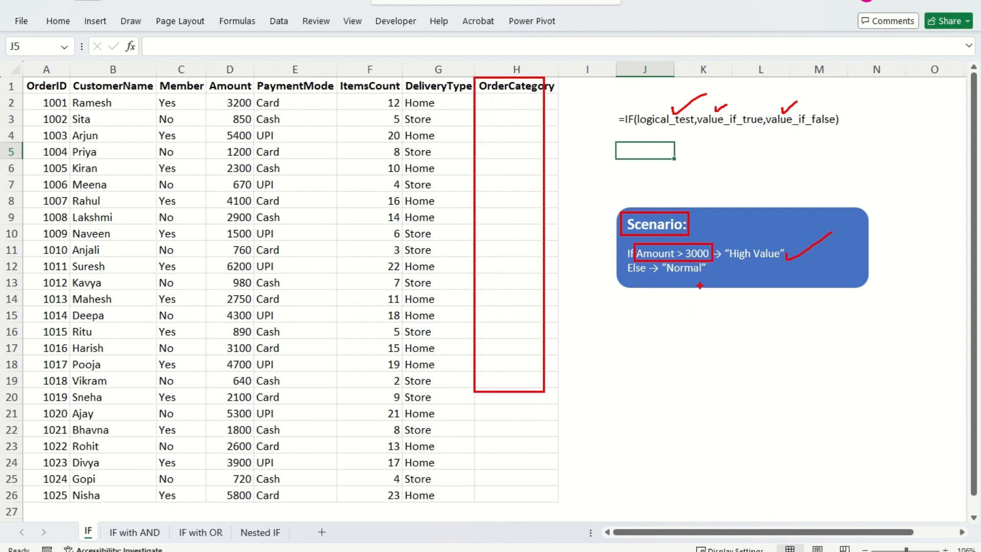
left_click_drag(706, 270, 744, 260)
key("Escape")
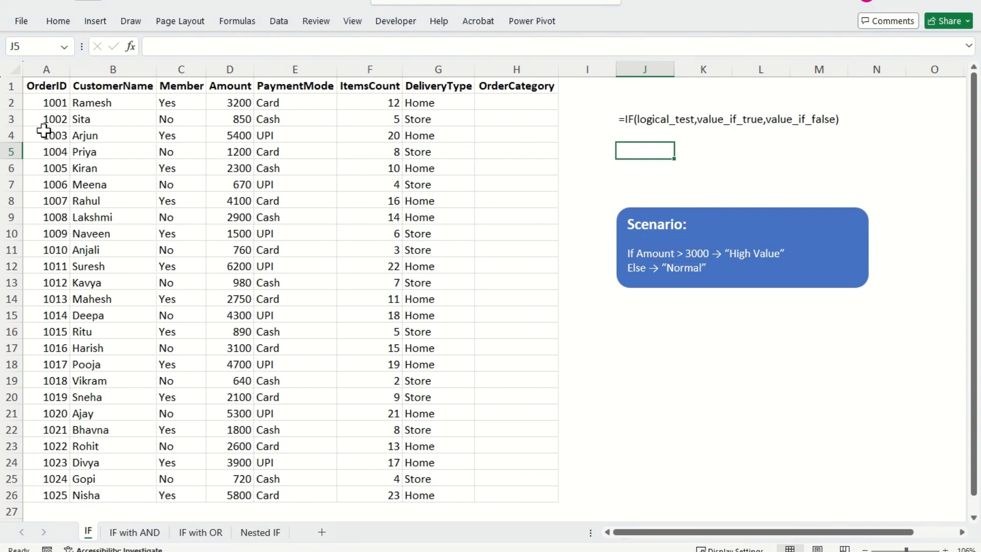
- Start an IF formula in H2 under OrderCategory with the logical test D2>3000
left_click(492, 103)
type("=")
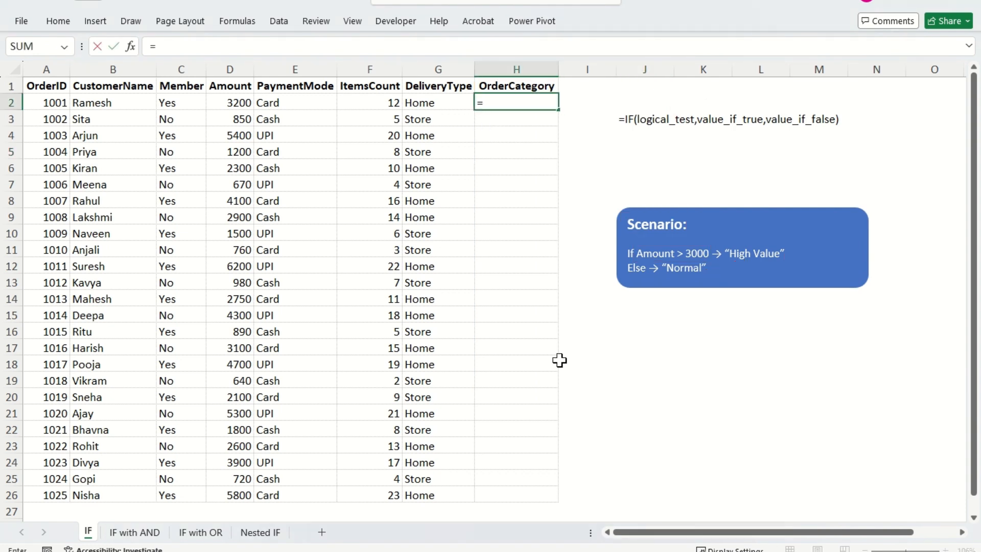
type("IF(")
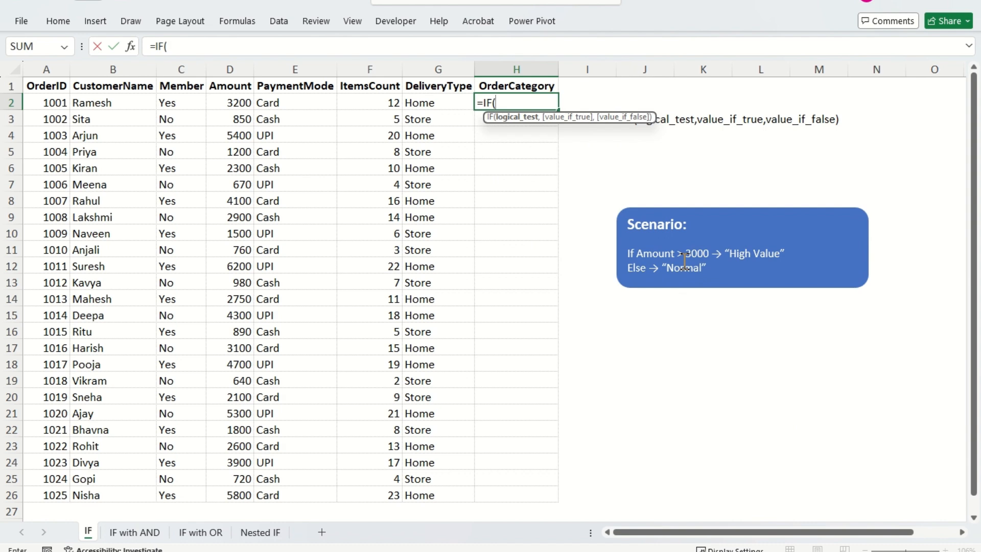
key("Left")
key("Left")
key("Left")
key("Left")
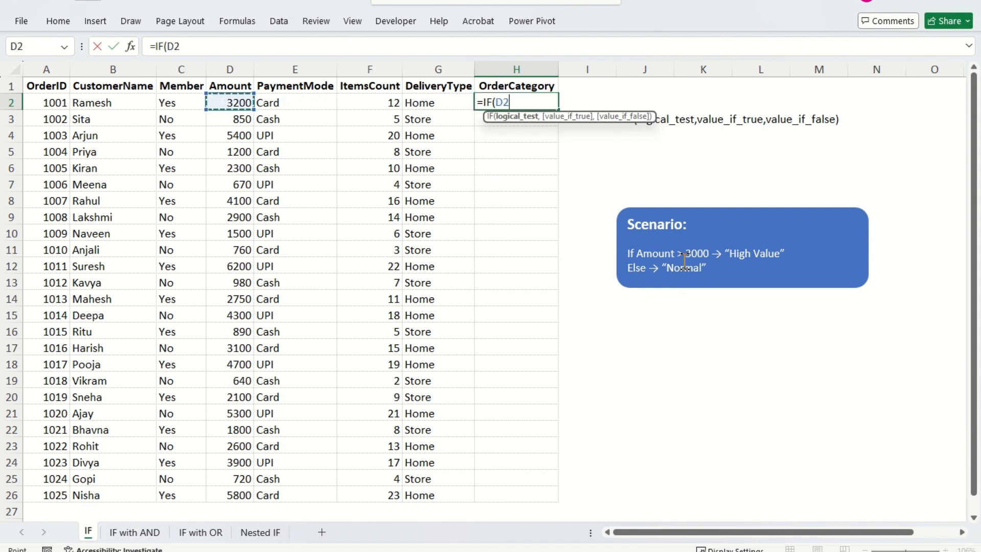
type(">3")
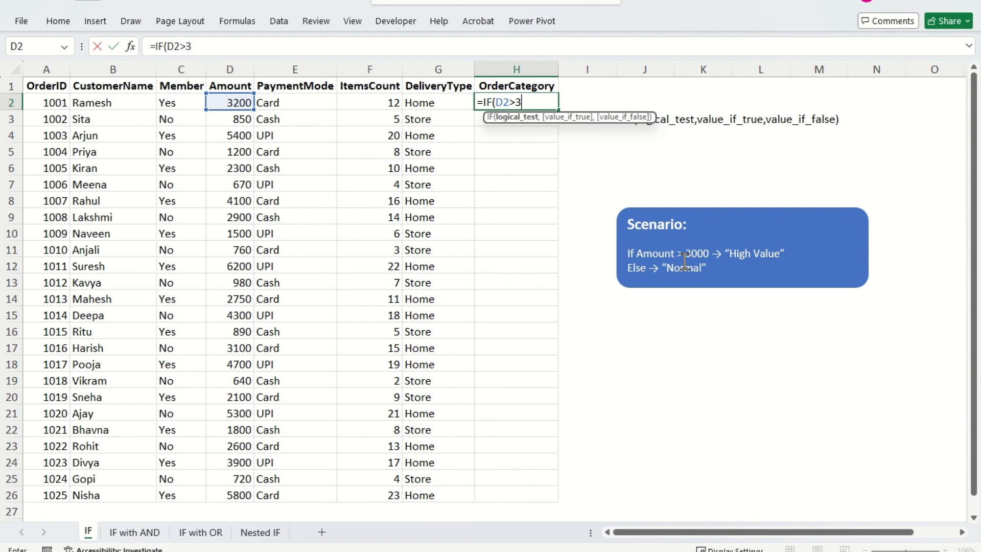
type("000,")
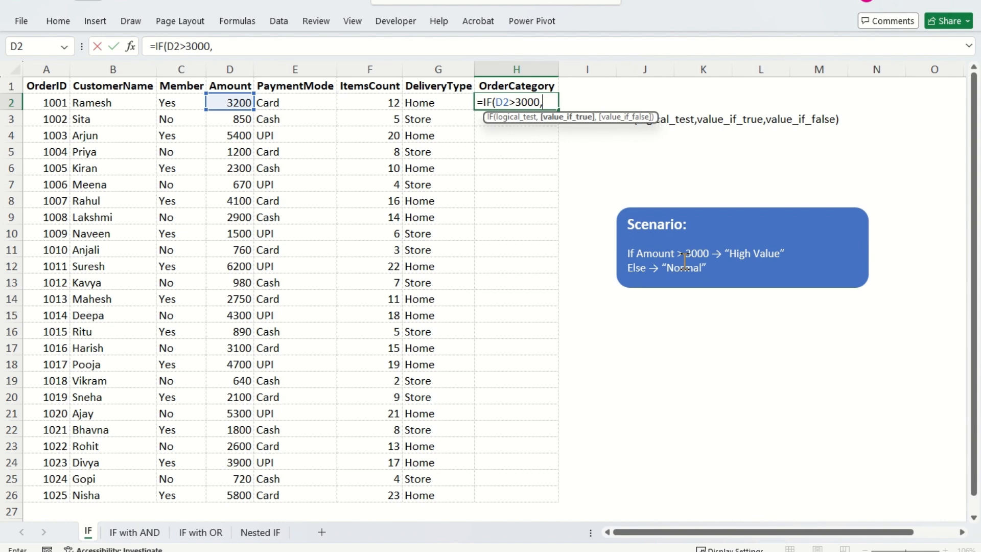
type("\"High Value")
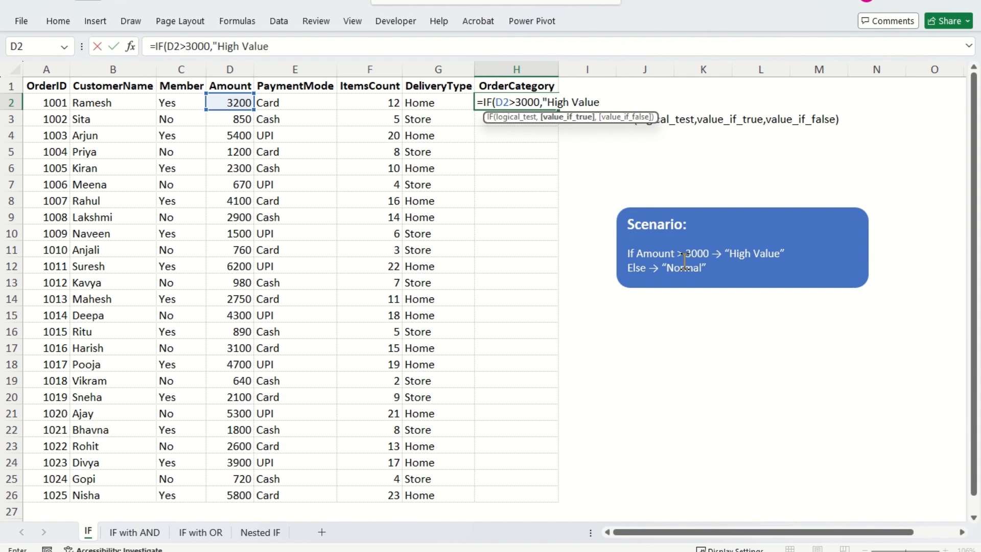
type("\",")
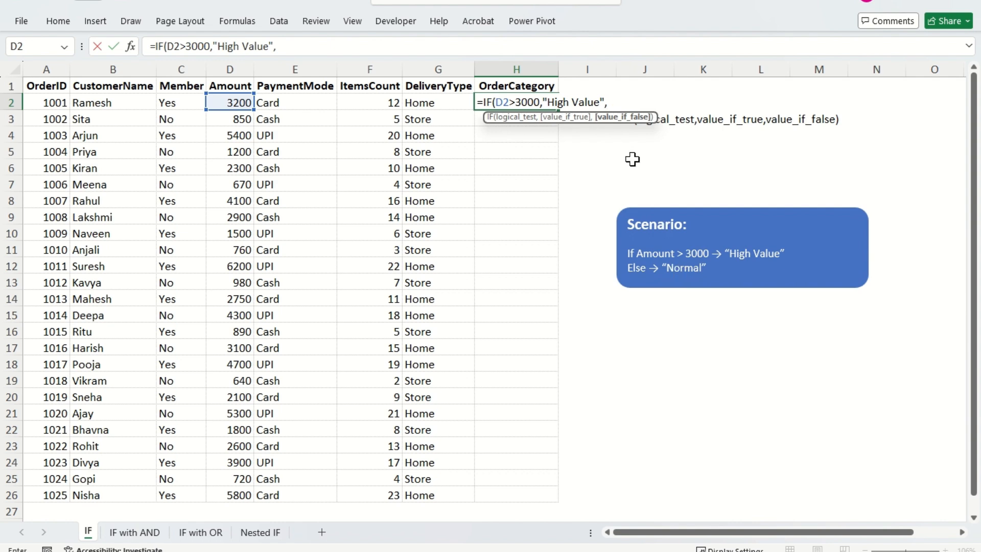
- Complete the H2 formula to return "High Value" if true and "Normal" if false, and enter it
type("\"Normal\"")
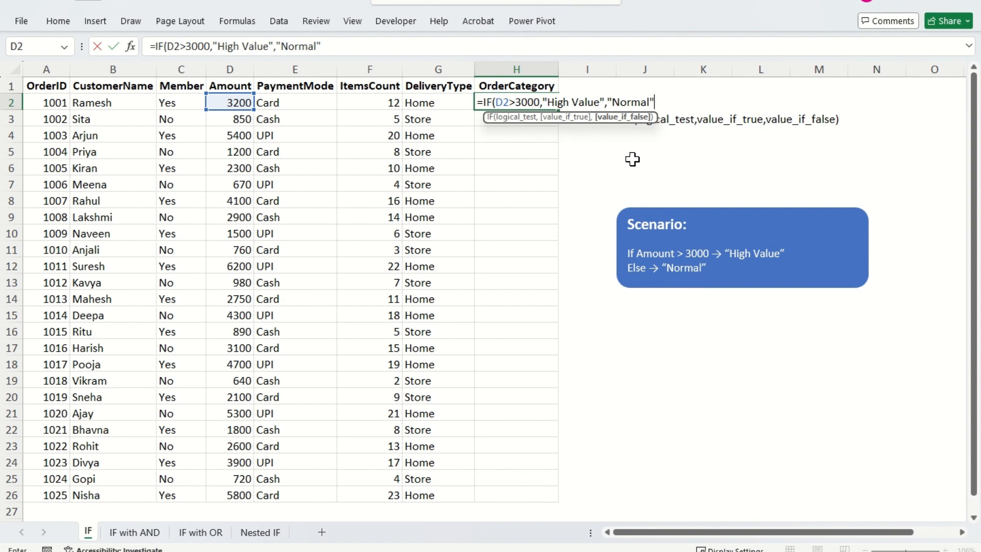
type(")")
key("Return")
- Fill the OrderCategory formula from H2 down to H26, the last order row
key("Up")
key("Left")
key("Right")
key("Left")
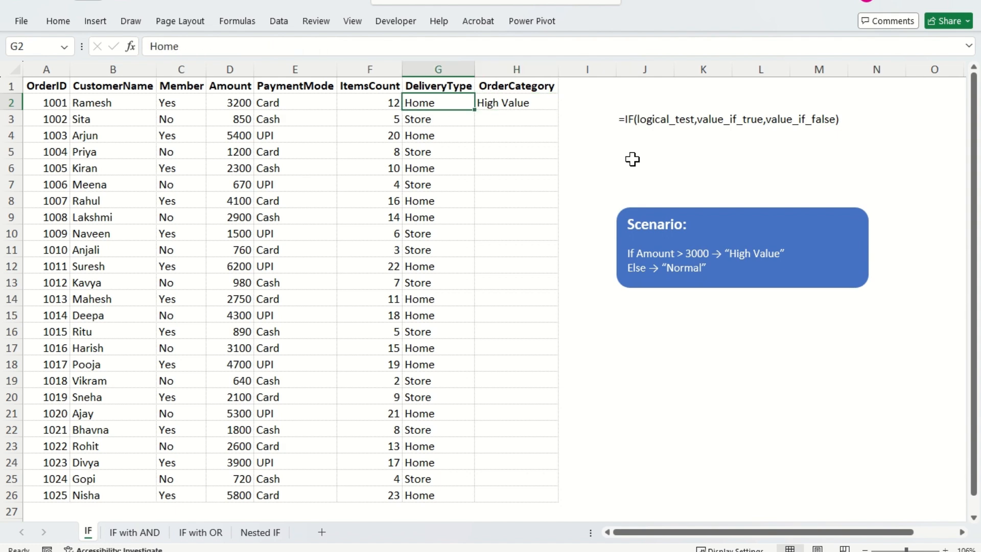
key("ctrl+Down")
key("Right")
key("ctrl+shift+Up")
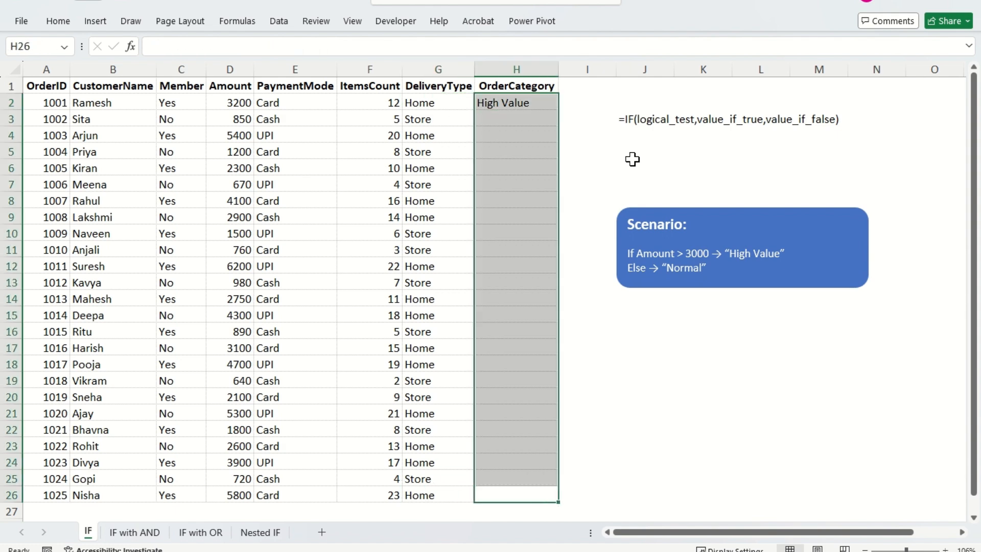
key("ctrl+d")
- Check the filled OrderCategory formulas and results against the corresponding order amounts
key("ctrl+Up")
key("Down")
key("Down")
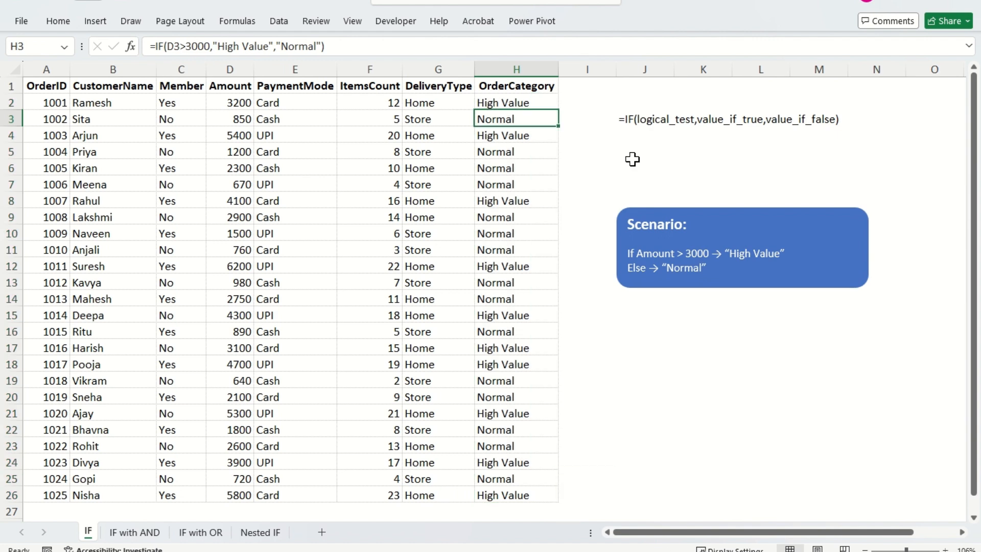
key("Up")
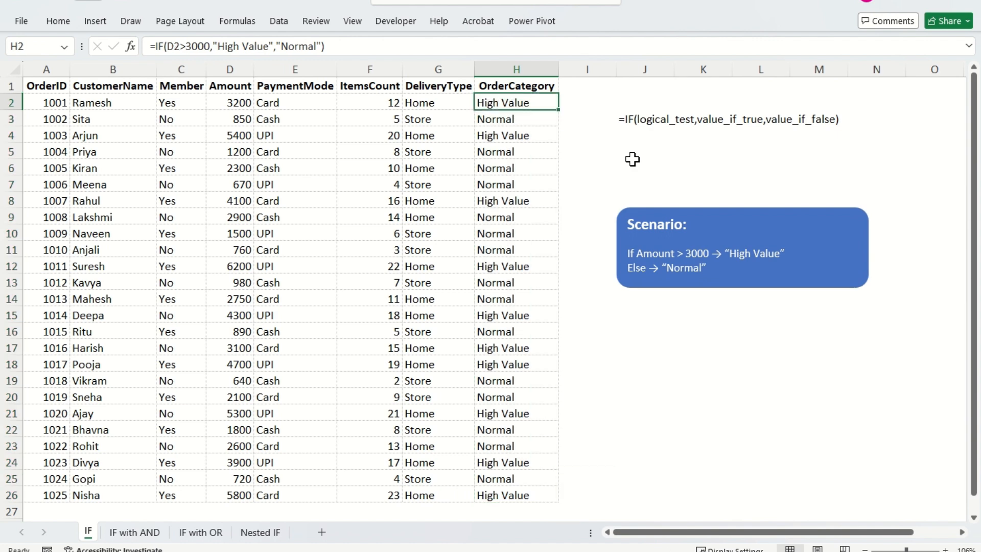
key("Down")
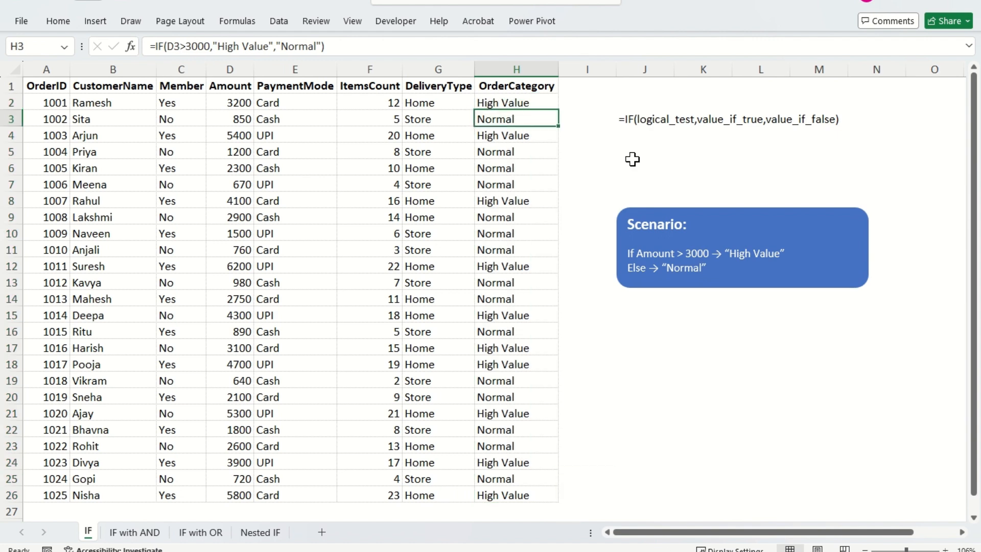
key("Up")
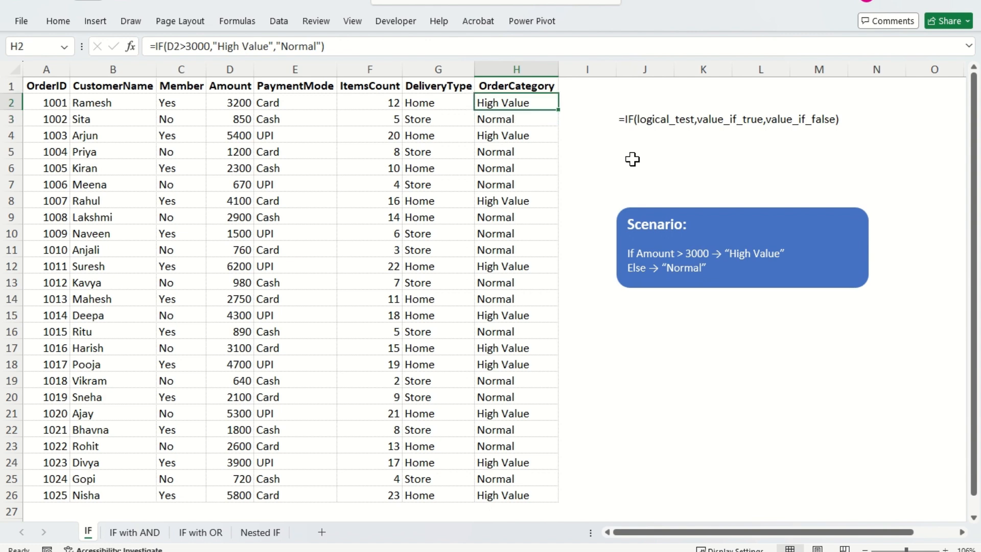
left_click_drag(213, 104, 255, 127)
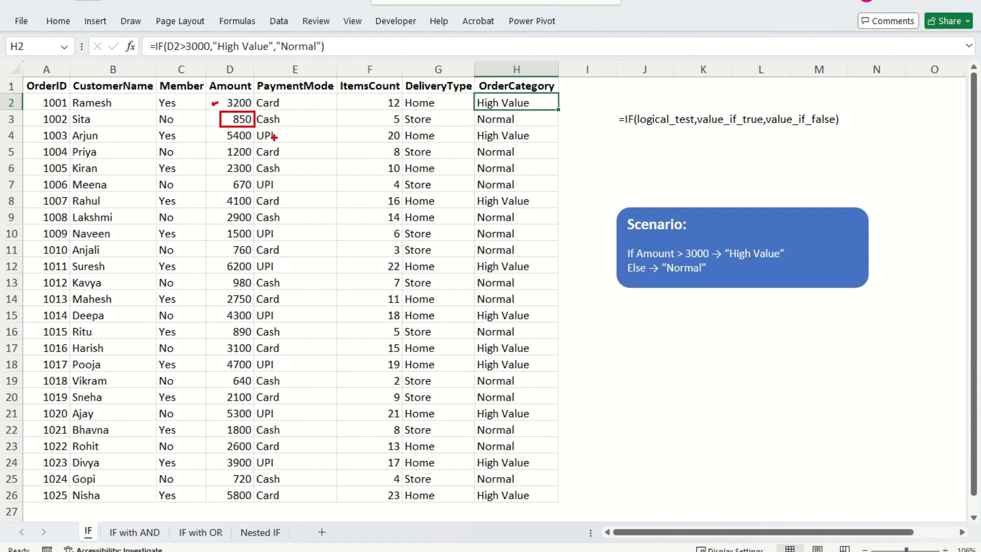
left_click_drag(530, 115, 552, 109)
mouse_move(214, 137)
left_mouse_down()
mouse_move(225, 131)
mouse_move(225, 147)
left_mouse_up()
left_click_drag(537, 202, 564, 194)
left_click_drag(530, 298, 549, 294)
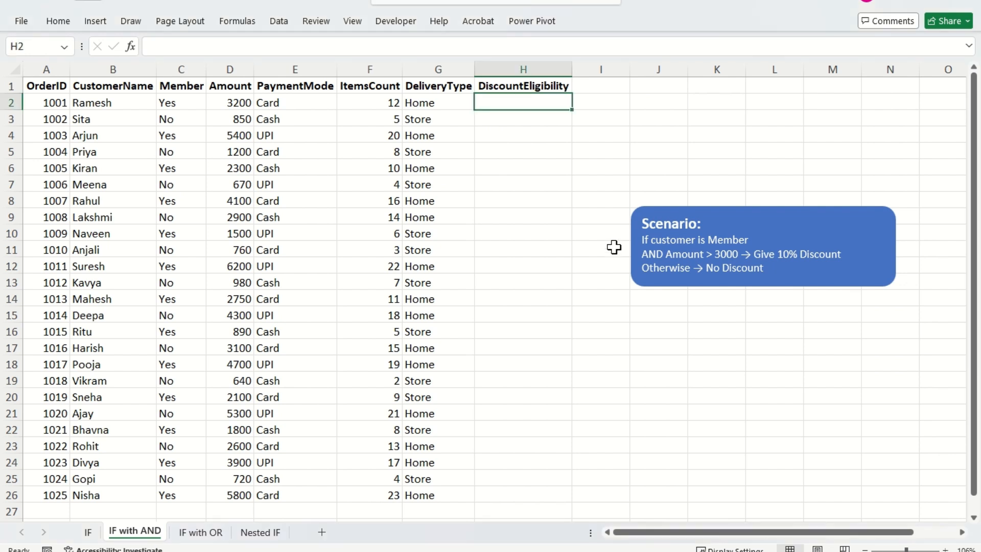
key("ctrl+2")
mouse_move(654, 237)
left_mouse_down()
mouse_move(751, 247)
mouse_move(782, 231)
left_mouse_up()
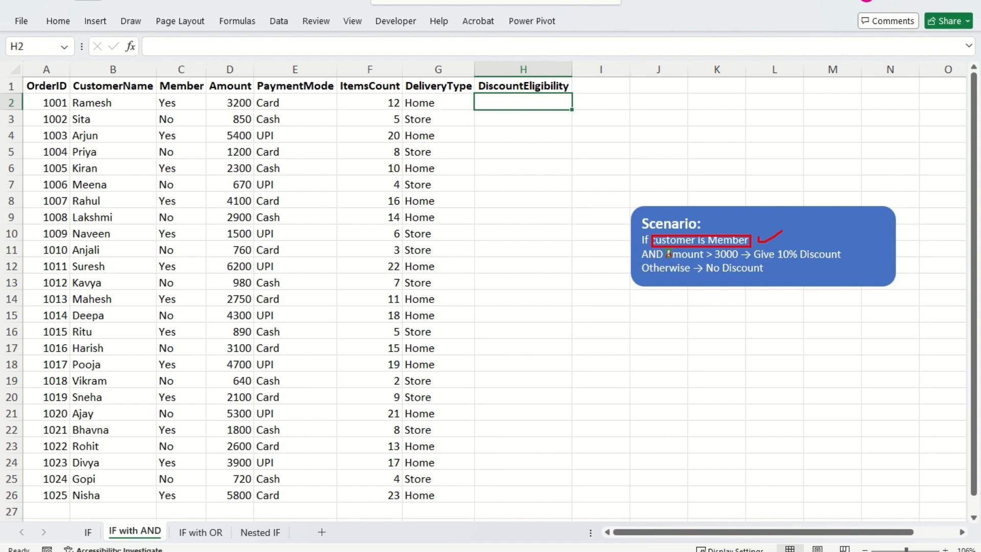
left_click_drag(743, 262, 744, 262)
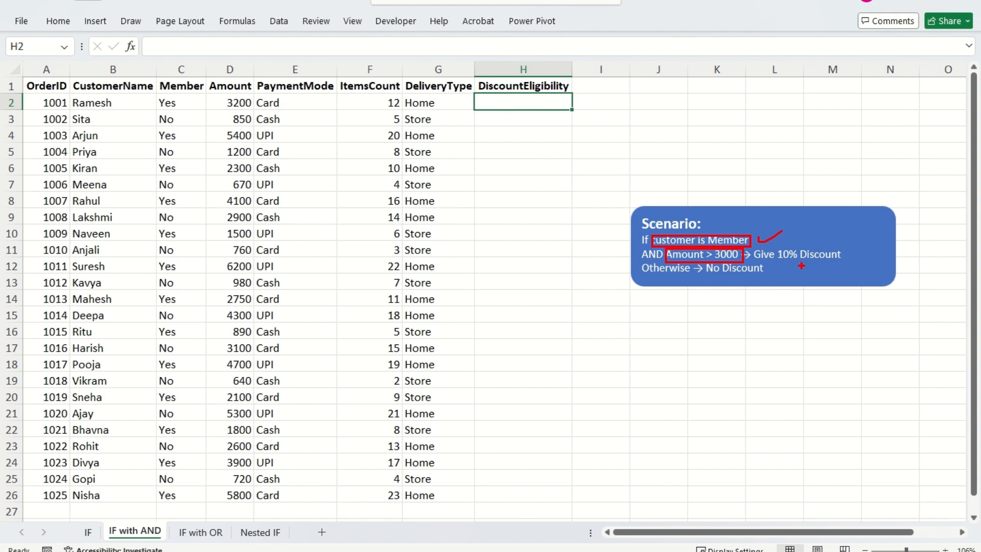
left_click_drag(849, 253, 895, 241)
- Start an IF formula with a nested AND in H2 under DiscountEligibility, using C2="Yes" as the first condition
type("=IF(")
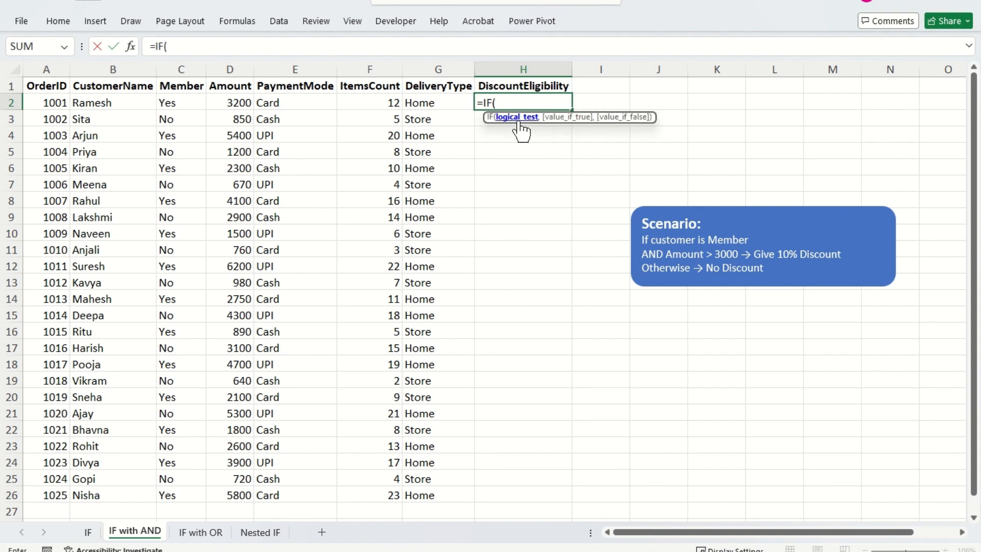
type("AND(")
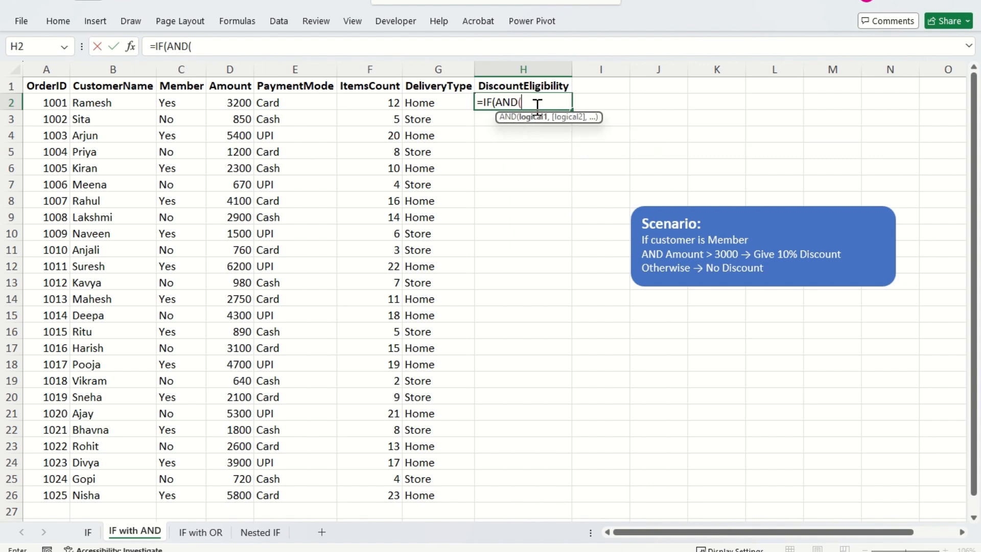
key("Left")
key("Left")
key("Left")
key("Left")
key("Left")
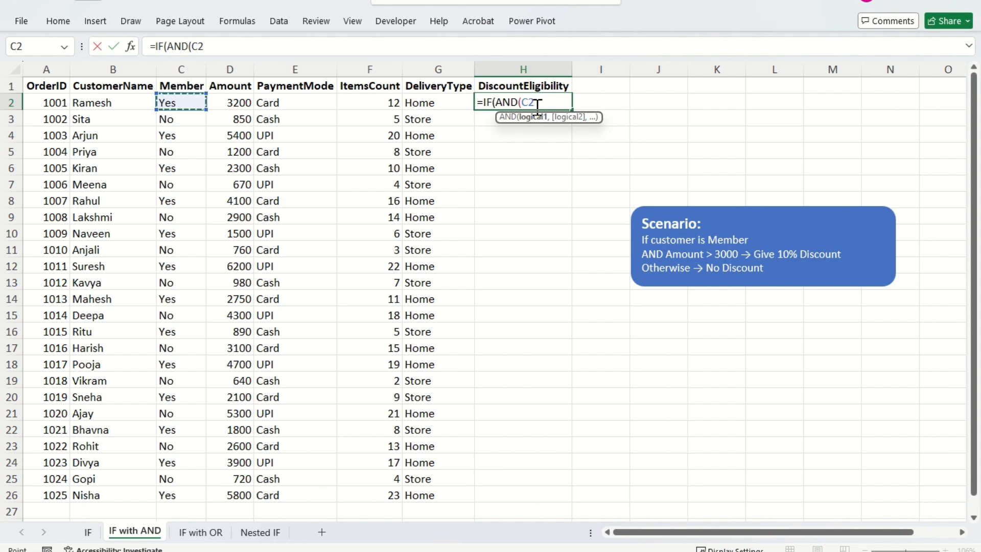
type("=\"Yes\"")
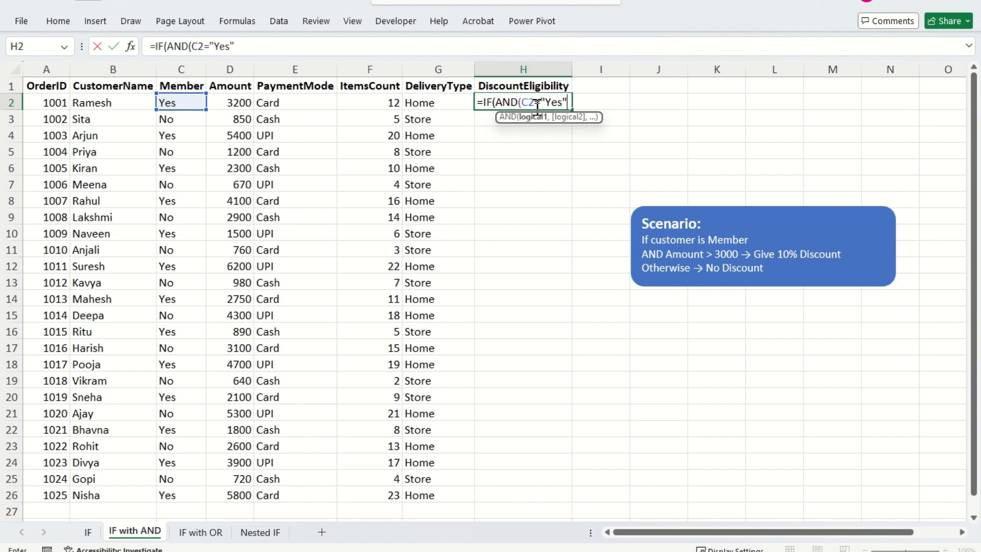
type(",")
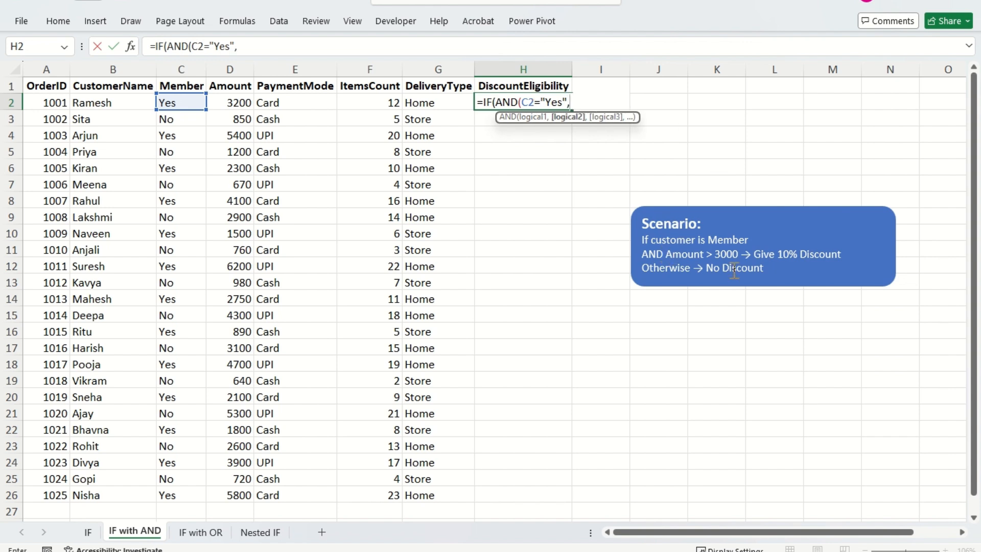
- Add D2>3000 as the second AND condition in the H2 formula and close the AND function
mouse_move(662, 248)
left_mouse_down()
mouse_move(689, 268)
mouse_move(740, 262)
left_mouse_up()
key("Escape")
key("Left")
key("Left")
key("Left")
key("Left")
type(">3000")
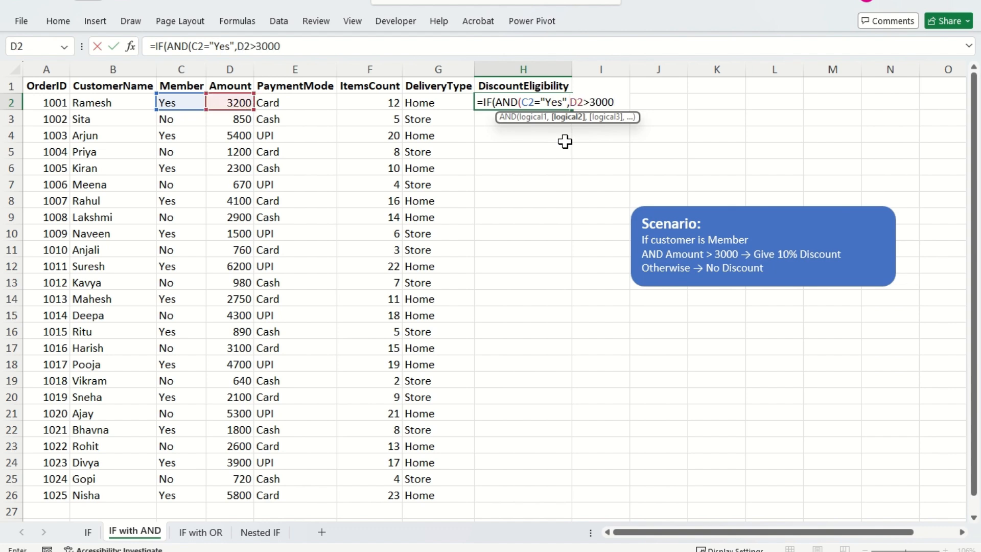
type(")")
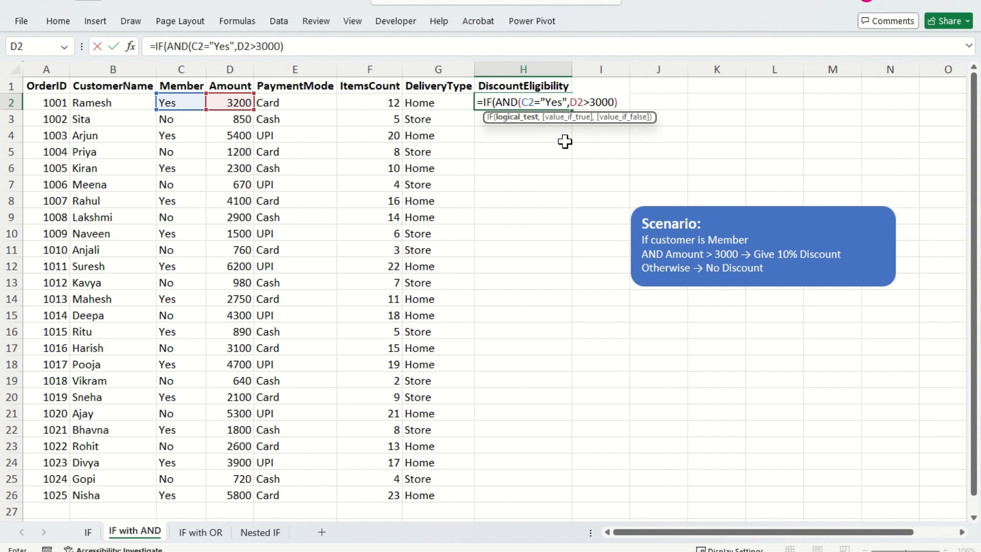
type(",")
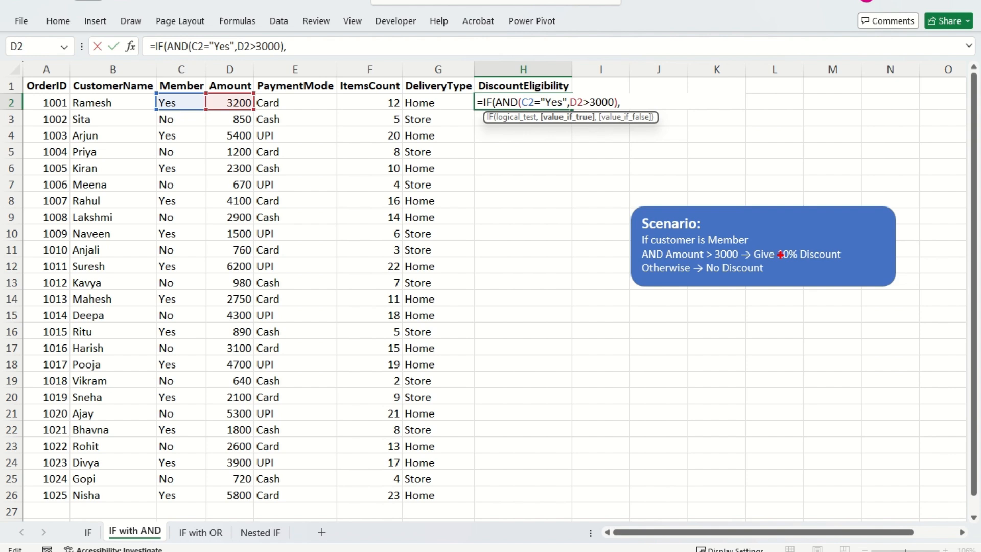
left_click_drag(778, 247, 854, 263)
left_click_drag(704, 261, 771, 278)
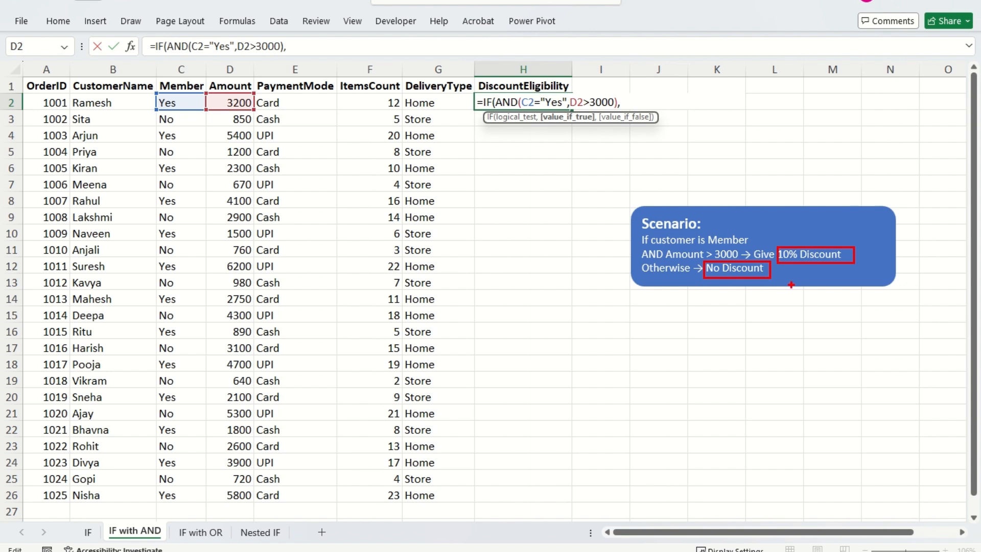
left_click_drag(860, 256, 890, 245)
mouse_move(779, 275)
left_mouse_down()
mouse_move(786, 287)
mouse_move(802, 271)
left_mouse_up()
key("Escape")
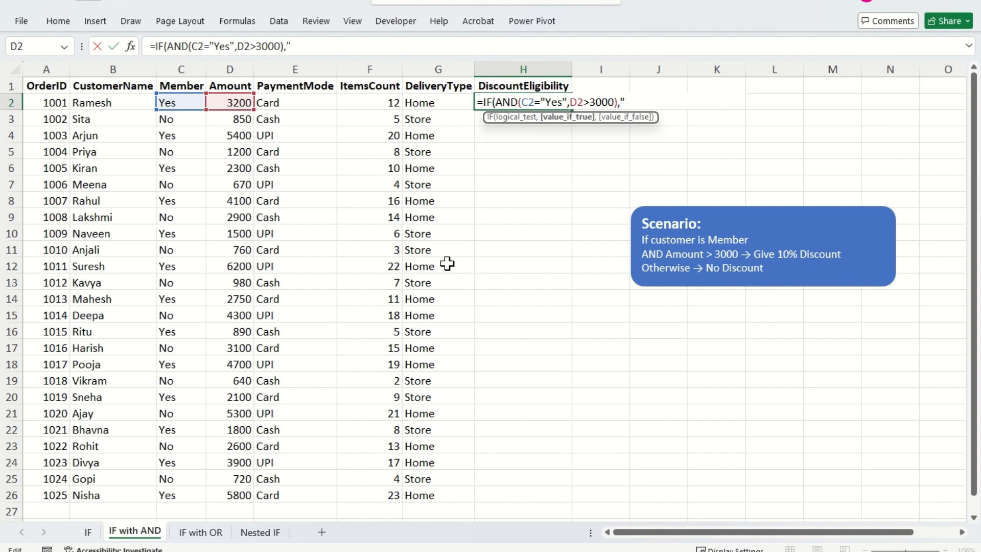
- Complete the H2 formula with "10% Discount" as the true result and "No Discount" as the false result, and enter it
type("10% Discount\",")
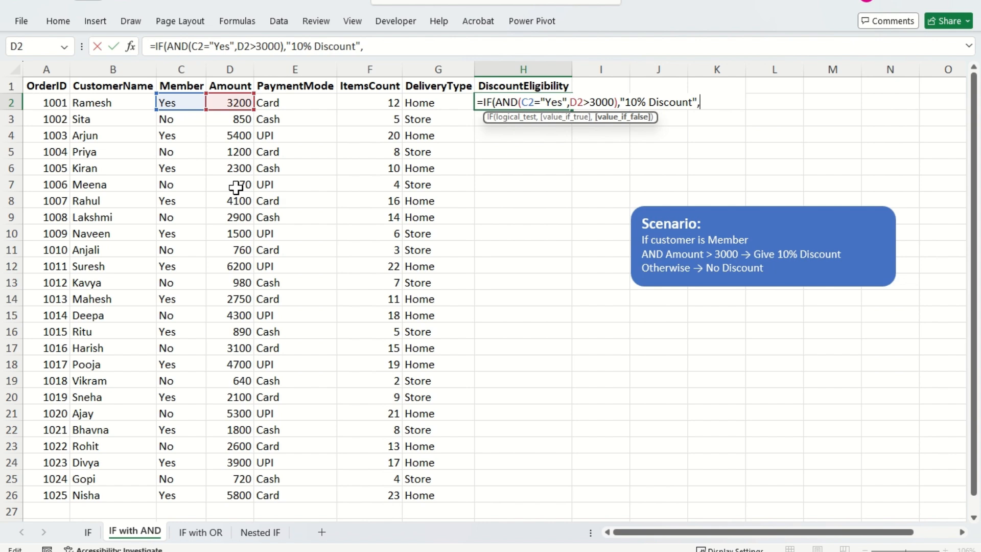
type("\"No")
type(" Discount\"")
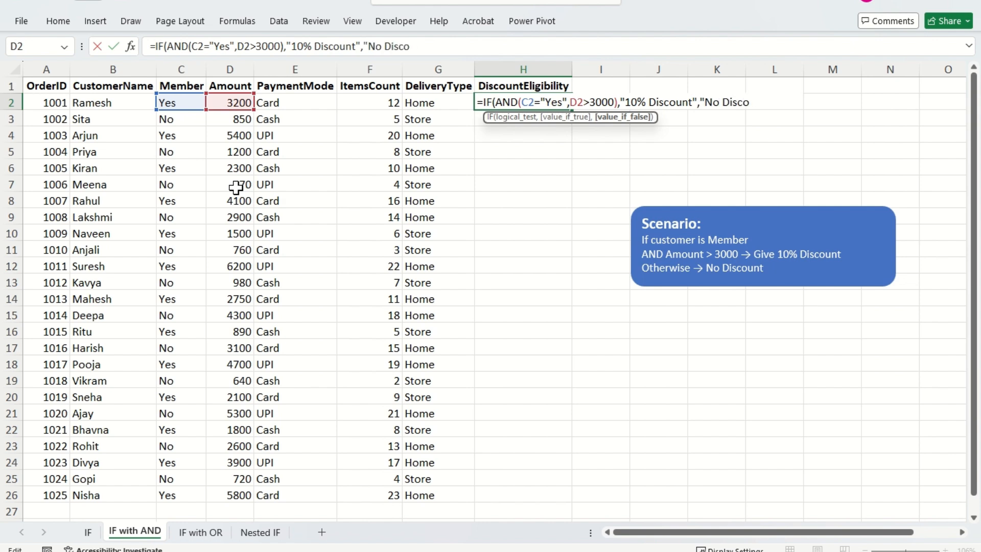
type(")")
key("Return")
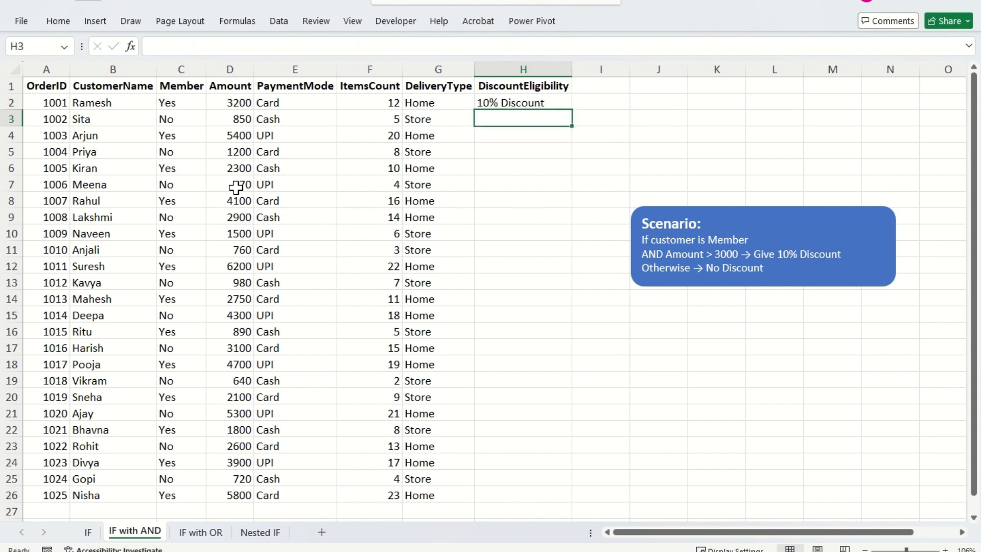
- Fill the DiscountEligibility formula from H2 down to H26, the last order row
key("Up")
key("Left")
key("ctrl+Down")
key("Right")
key("ctrl+shift+Up")
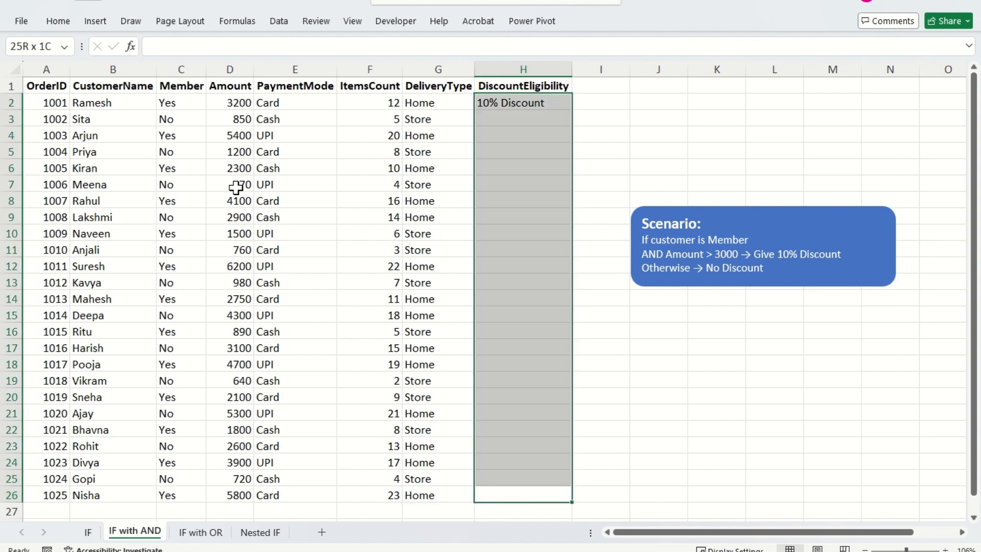
key("ctrl+d")
- Check the filled DiscountEligibility formulas, comparing the result in H3 with that order's Member and Amount values
key("Right")
key("Left")
key("ctrl+Up")
key("Down")
key("Down")
key("Down")
key("Up")
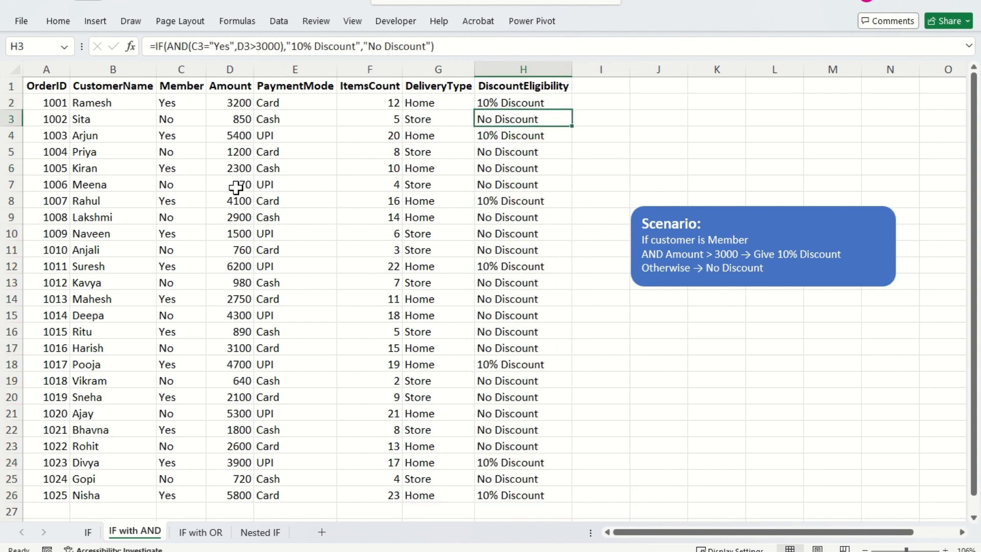
left_click_drag(551, 114, 574, 103)
left_click_drag(154, 108, 254, 126)
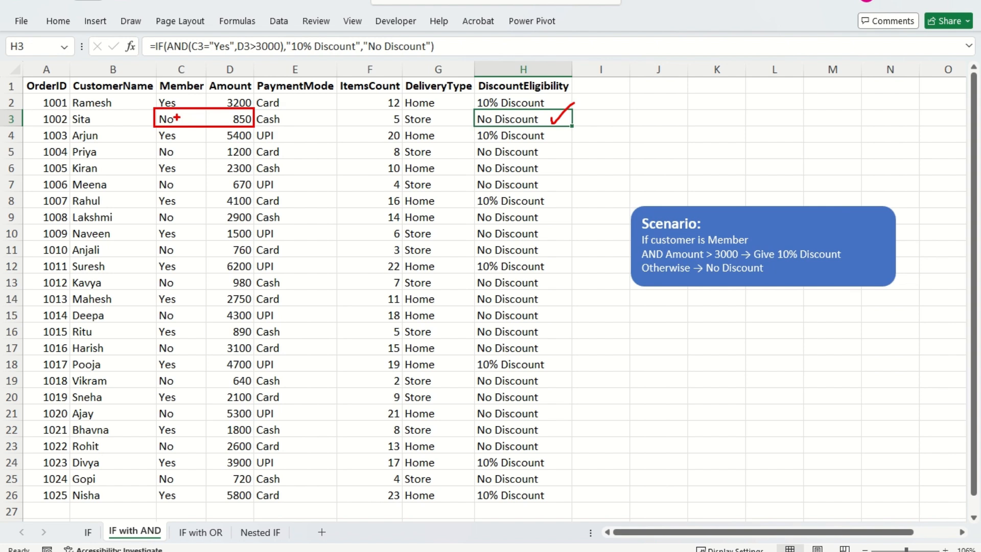
mouse_move(176, 117)
left_mouse_down()
mouse_move(185, 115)
mouse_move(177, 125)
left_mouse_up()
left_click_drag(718, 259, 747, 259)
left_click_drag(216, 121, 238, 110)
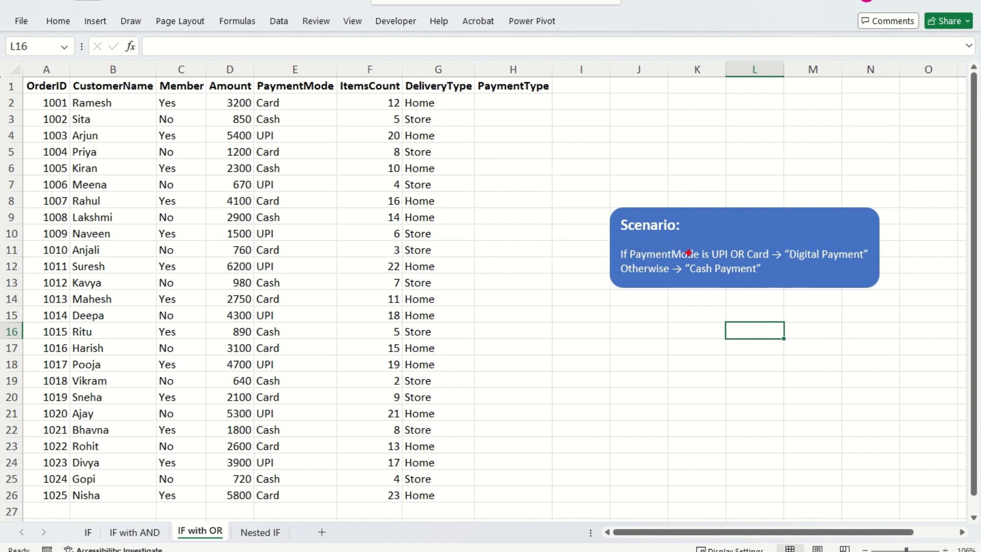
- On the IF with OR sheet, review the scenario's payment mode conditions and the results required for PaymentType
left_click_drag(710, 247, 777, 263)
left_click_drag(759, 241, 767, 233)
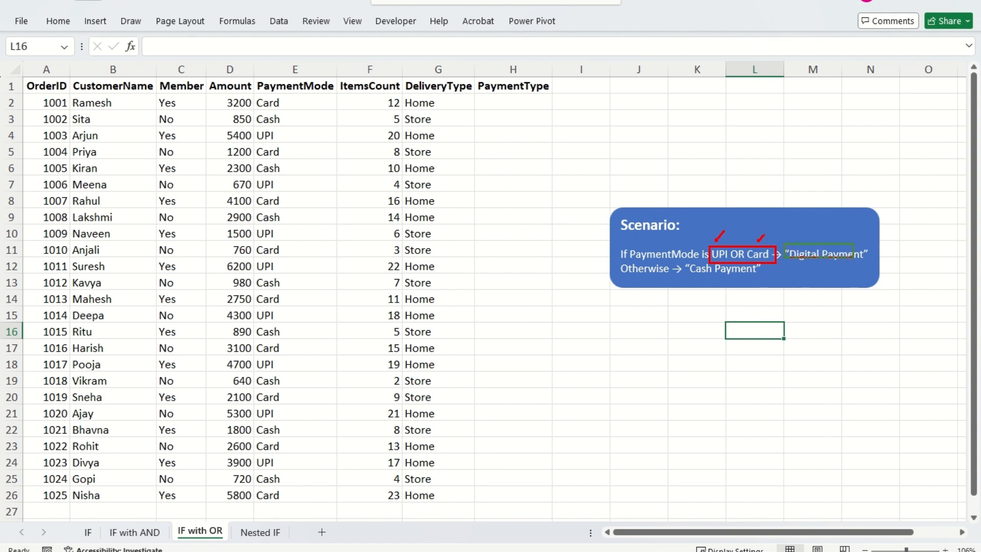
left_click_drag(784, 243, 877, 271)
key("g")
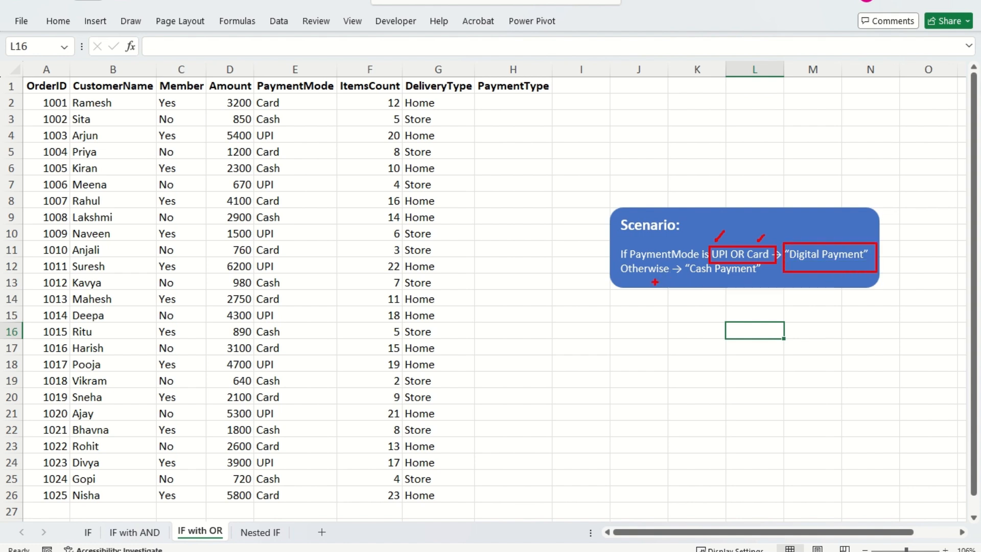
left_click_drag(682, 258, 772, 277)
key("r")
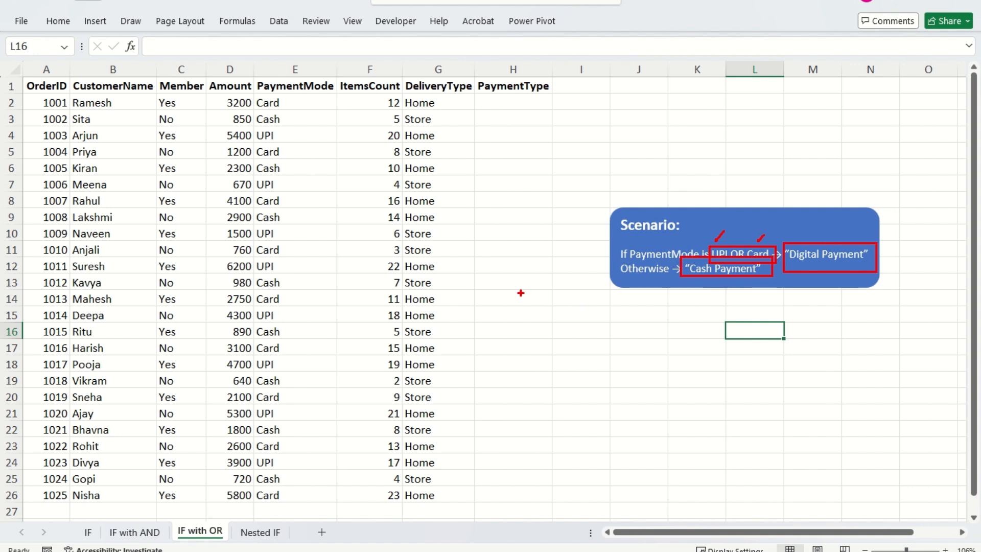
key("Escape")
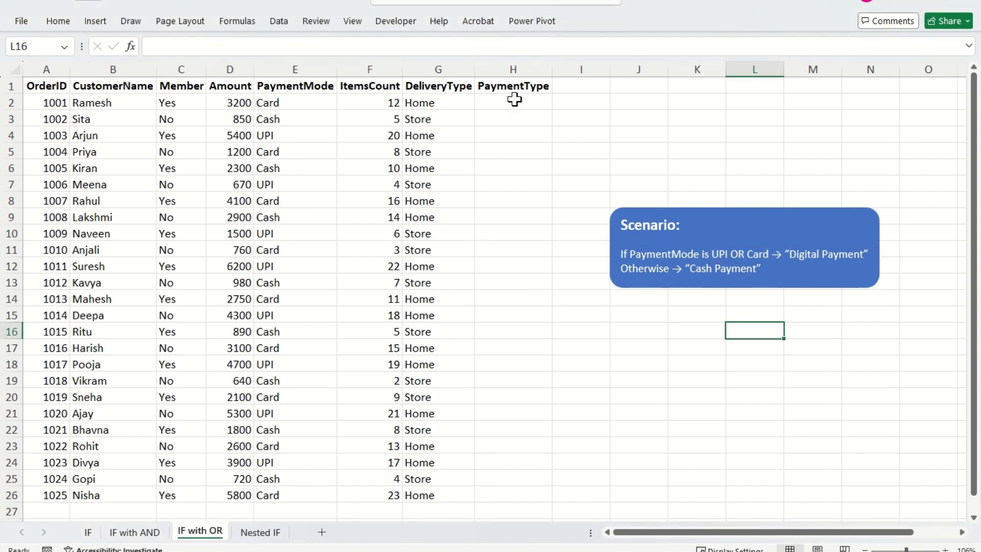
- Start an IF formula with a nested OR in H2 under PaymentType, using E2="UPI" as the first condition
left_click(515, 100)
type("=IF(")
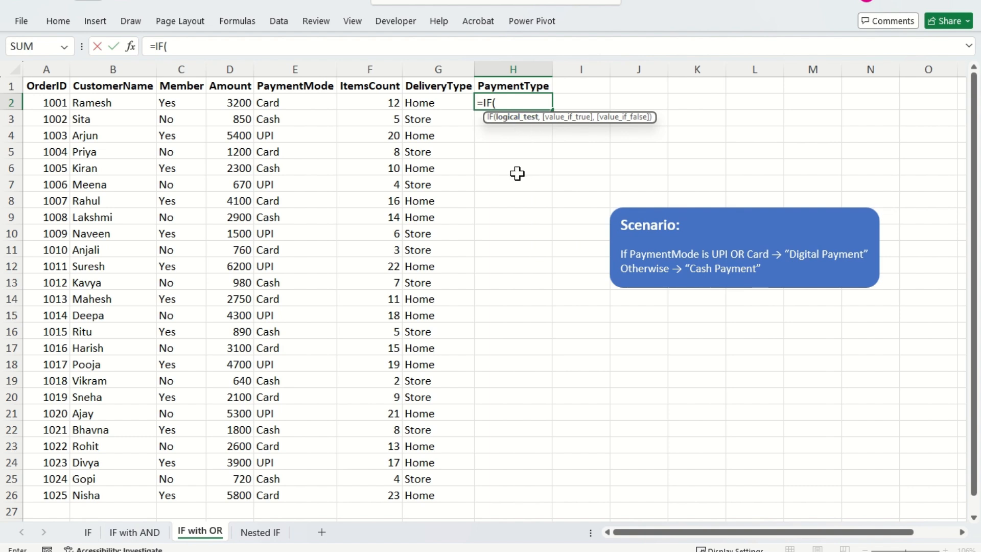
type("OR(")
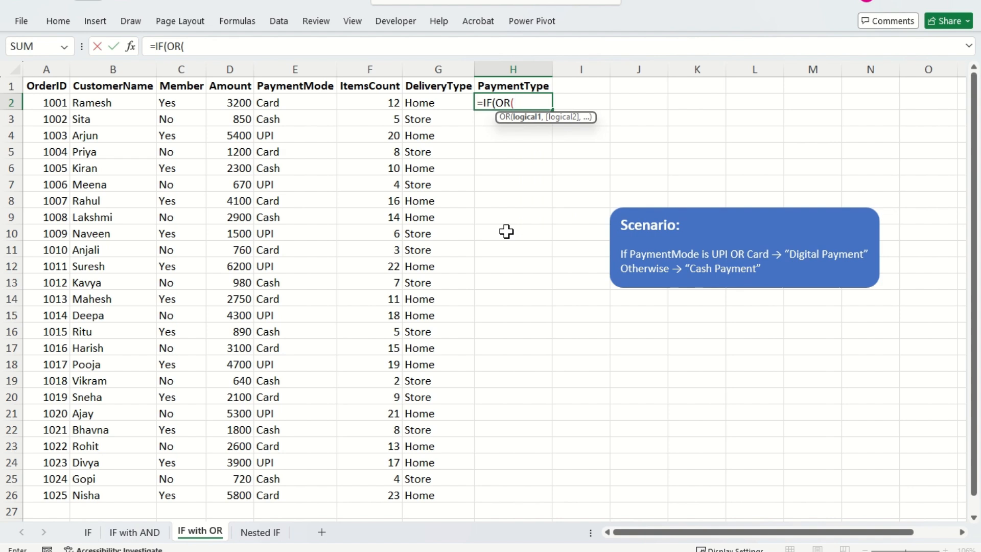
key("Left")
key("Left")
key("Left")
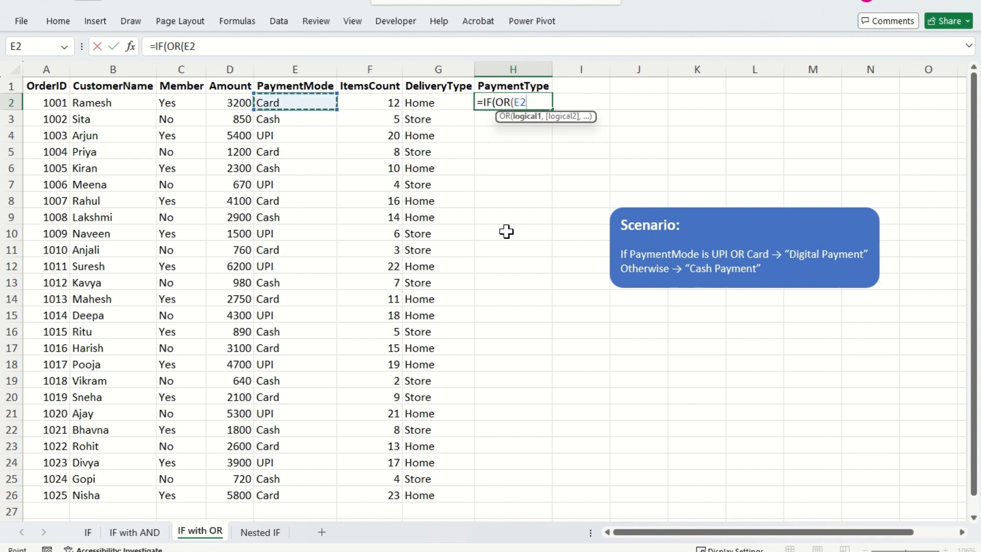
type("=\"UPI\",")
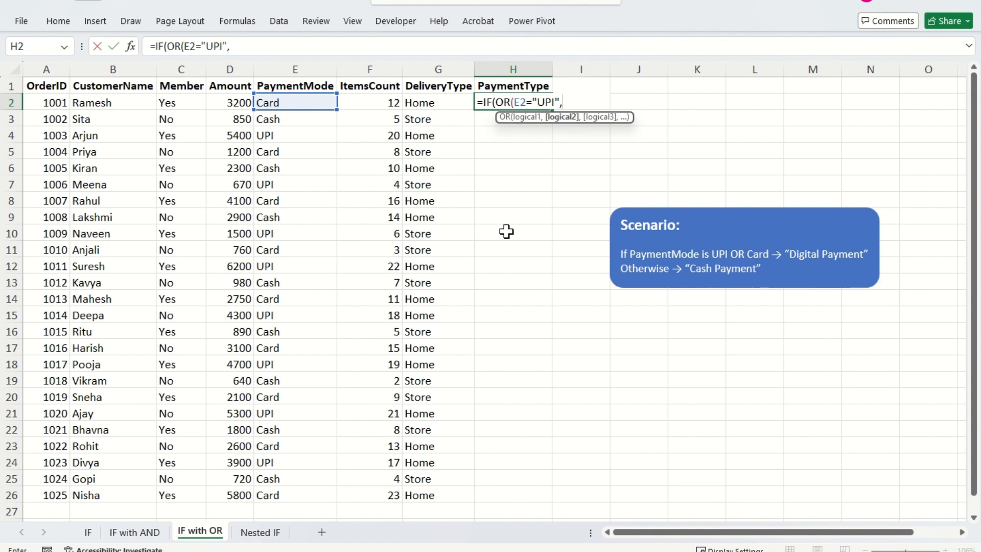
- Add E2="Card" as the second OR condition in the H2 formula and close the OR function
key("Left")
key("Left")
key("Left")
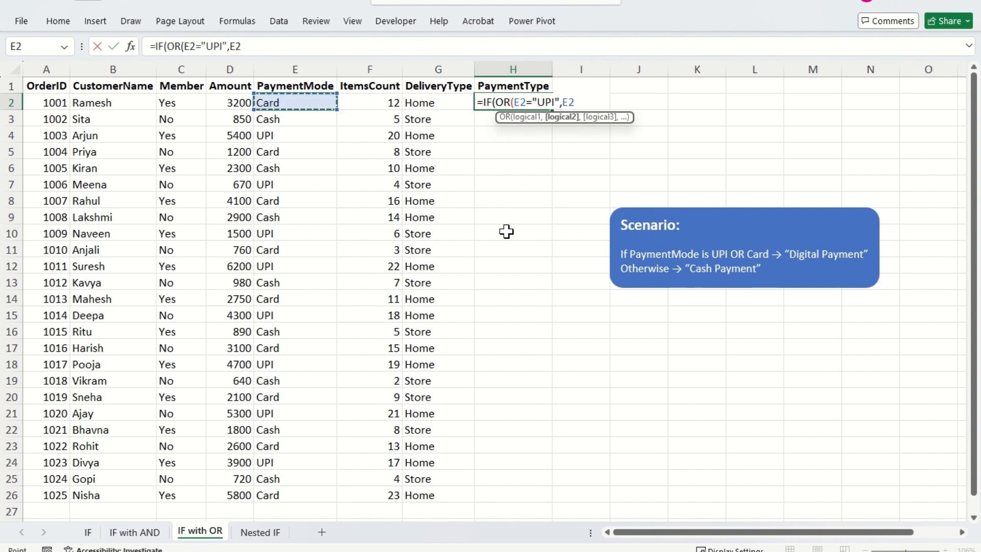
type("=\"Card")
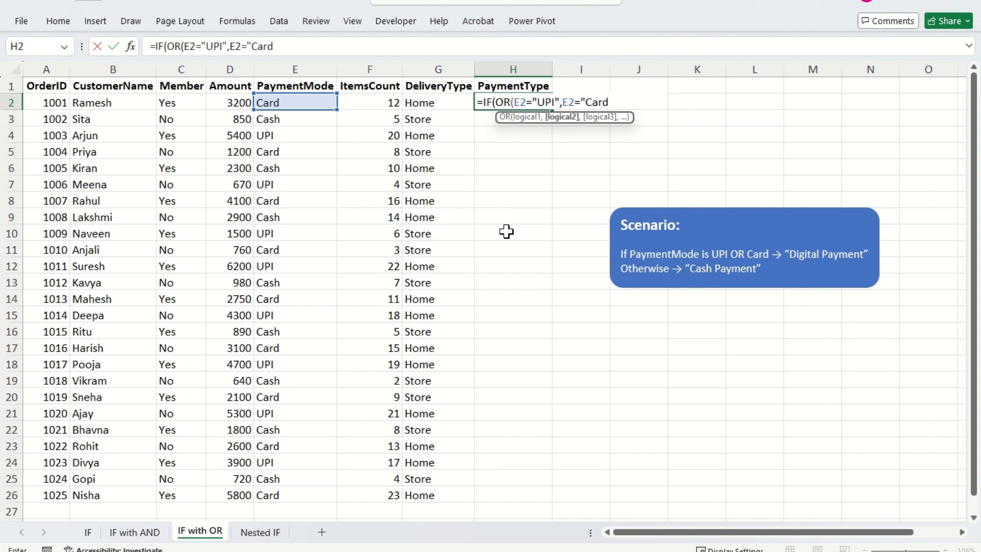
type("\"),")
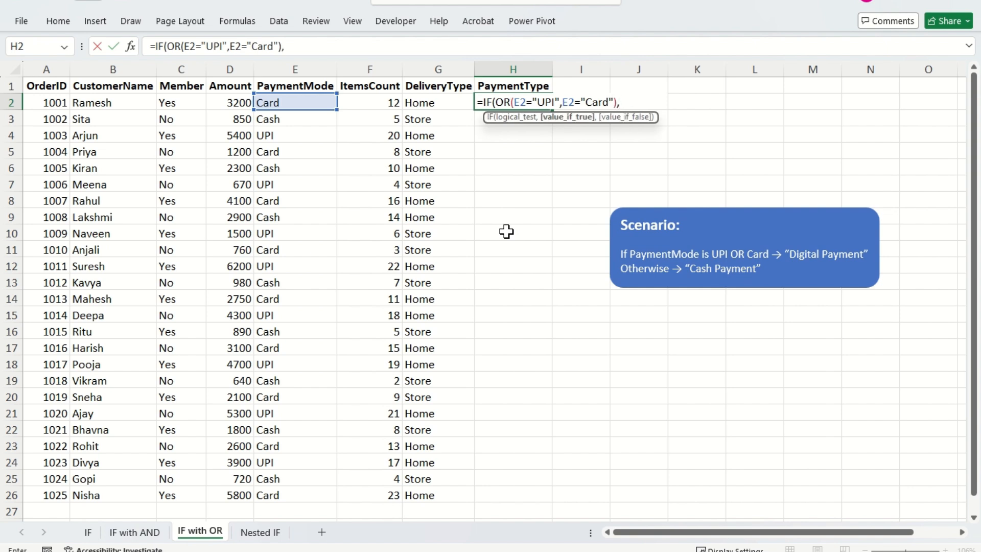
type("\"Digital")
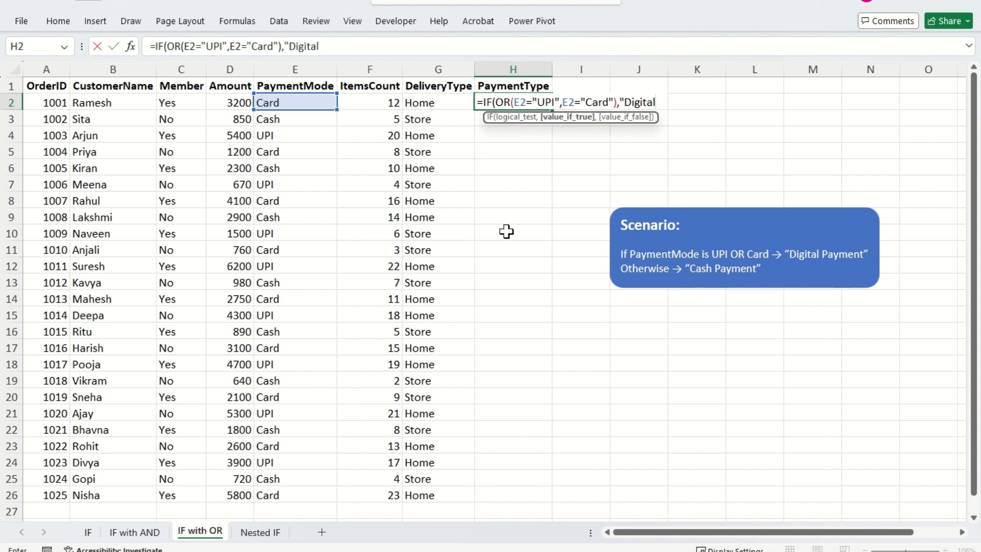
type(" Payment\",")
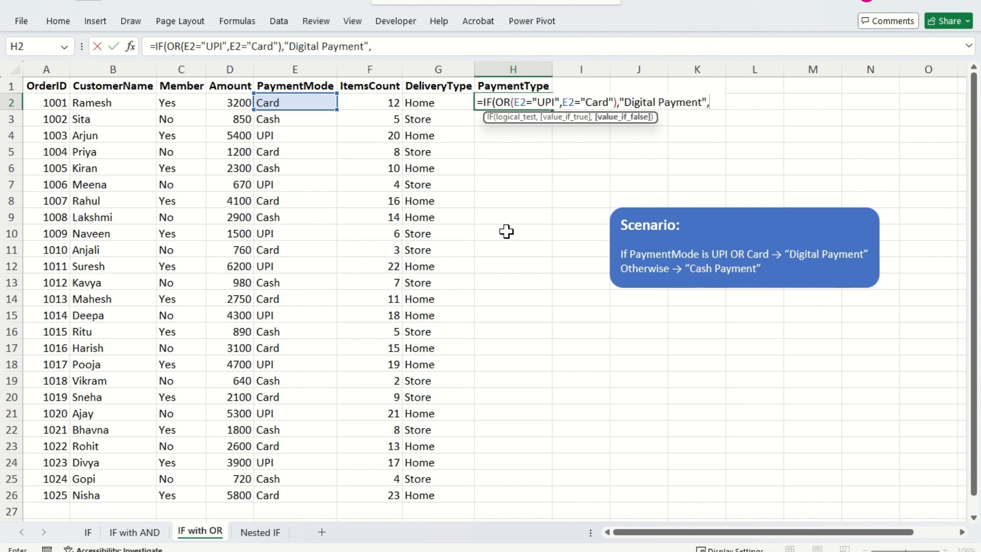
type("\"C")
type("ash Pa")
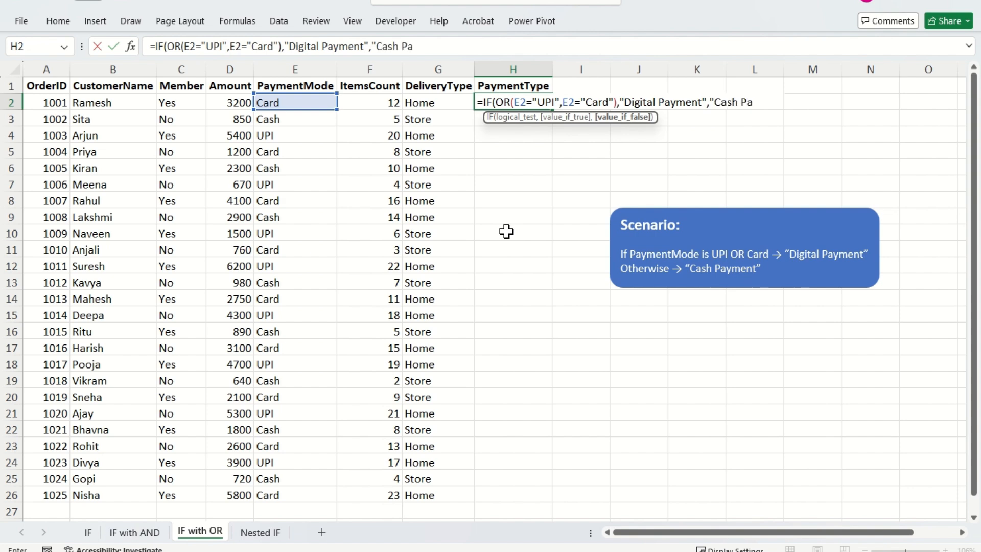
type("yment\")")
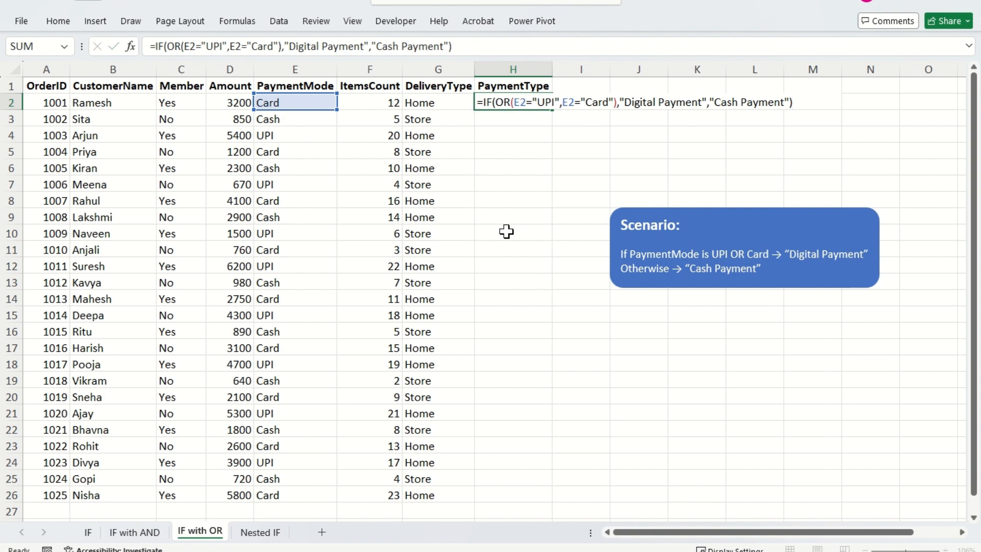
- Complete the H2 formula with "Digital Payment" as the true result and "Cash Payment" as the false result, and enter it
key("Return")
- Fill the PaymentType formula from H2 down to H26, the last order row
key("Left")
key("ctrl+Down")
key("Right")
key("ctrl+shift+Up")
key("ctrl+d")
- Check the filled PaymentType formulas and results against the corresponding PaymentMode values
key("ctrl+Up")
key("Down")
key("Down")
key("Down")
key("Down")
key("Down")
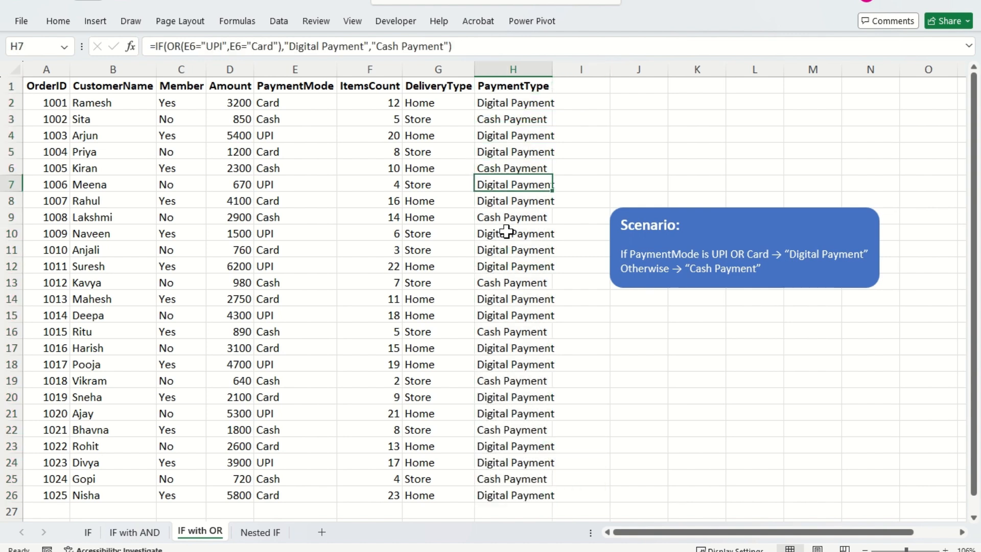
key("Up")
key("Down")
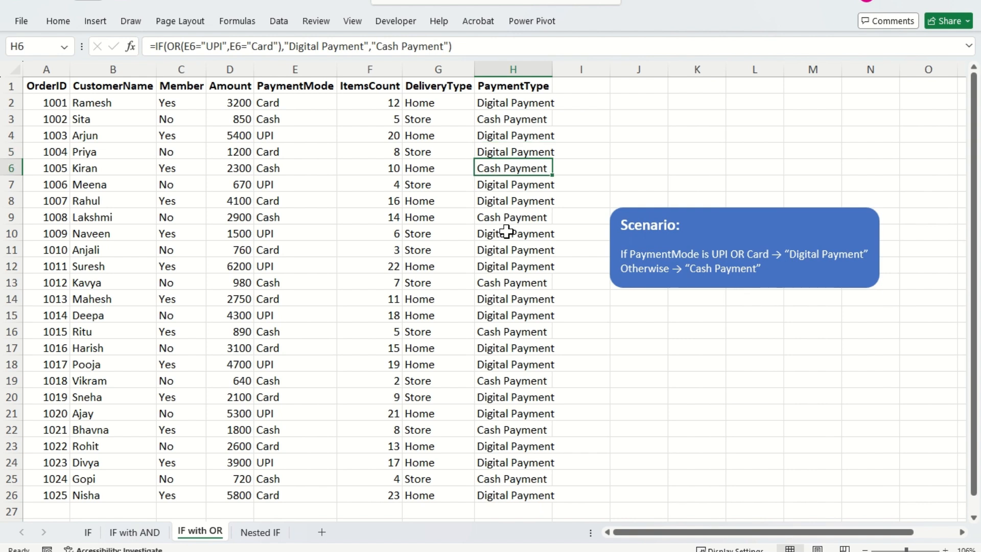
key("Left")
key("Left")
key("Left")
key("Left")
key("Right")
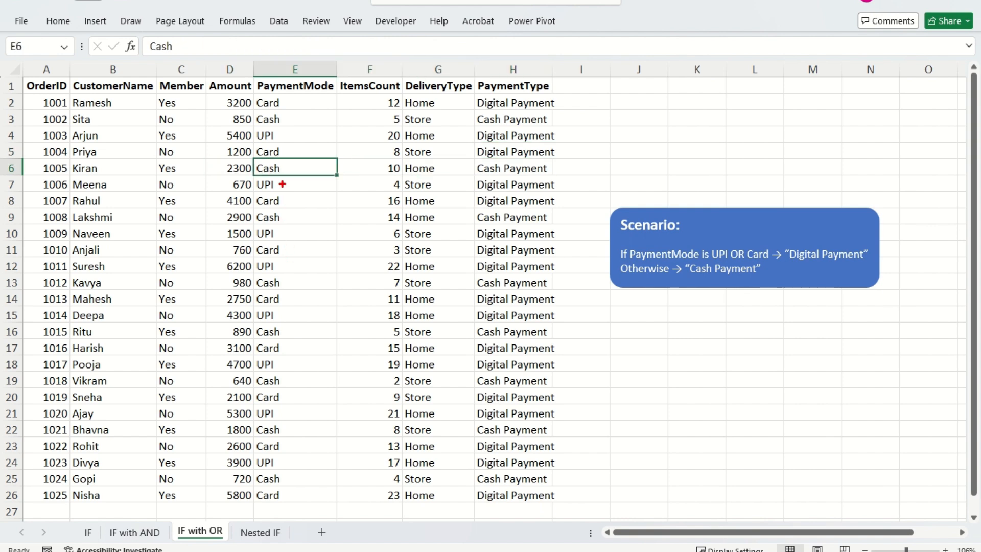
left_click_drag(284, 134, 304, 149)
mouse_move(511, 141)
left_mouse_down()
mouse_move(526, 131)
mouse_move(537, 138)
left_mouse_up()
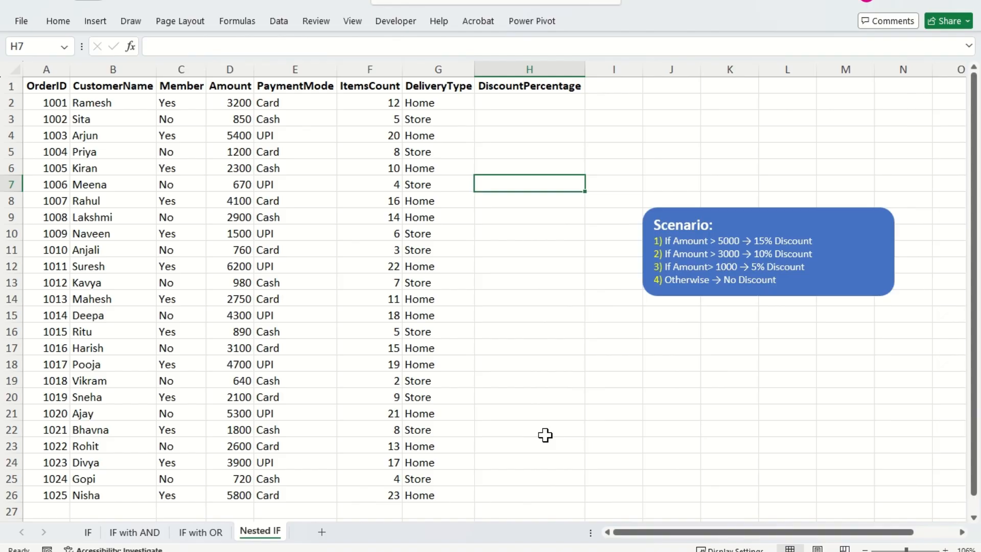
- On the Nested IF sheet, select H2 under DiscountPercentage and review the scenario's tiered amount conditions and discounts
key("ctrl+Up")
key("Down")
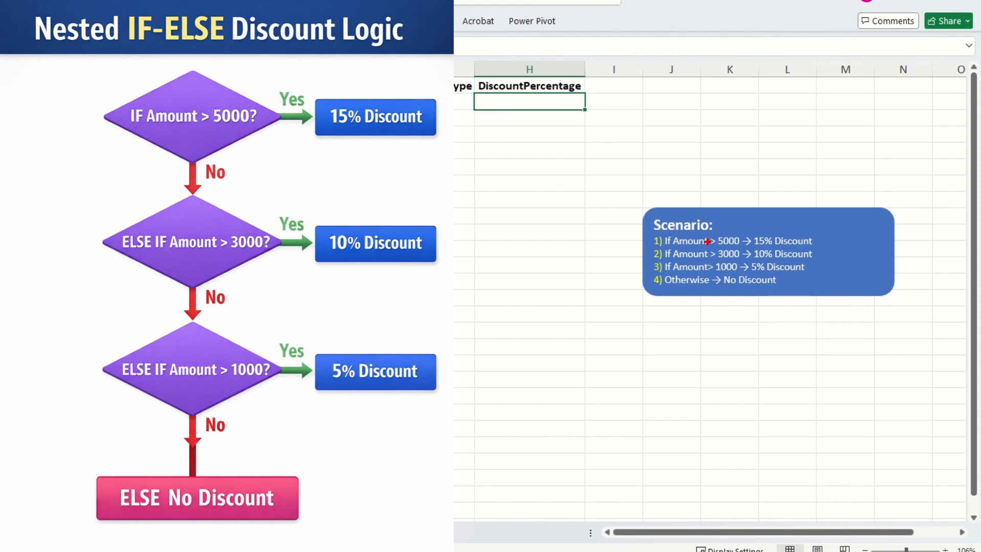
left_click_drag(676, 246, 739, 246)
left_click_drag(824, 239, 836, 232)
left_click_drag(673, 258, 741, 257)
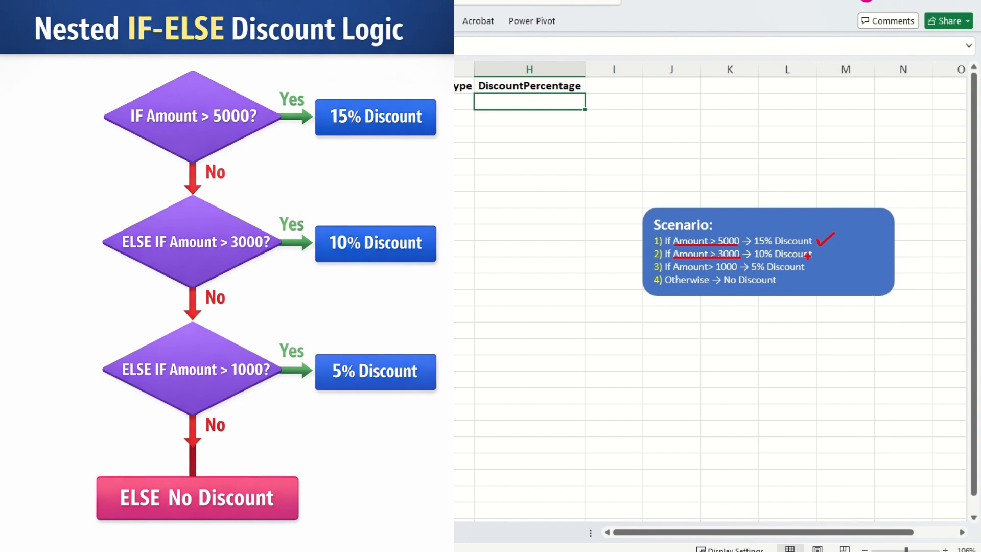
left_click_drag(818, 252, 835, 246)
left_click_drag(672, 271, 738, 272)
left_click_drag(816, 270, 841, 262)
key("Escape")
- Start an IF formula in H2 under DiscountPercentage that tests D2>5000 and returns "15%" when true
type("=if")
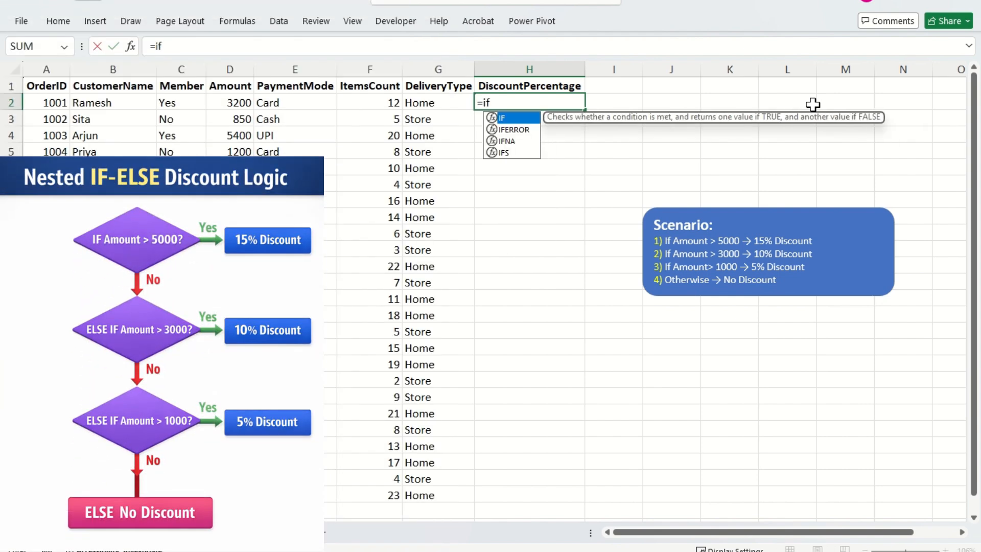
key("Tab")
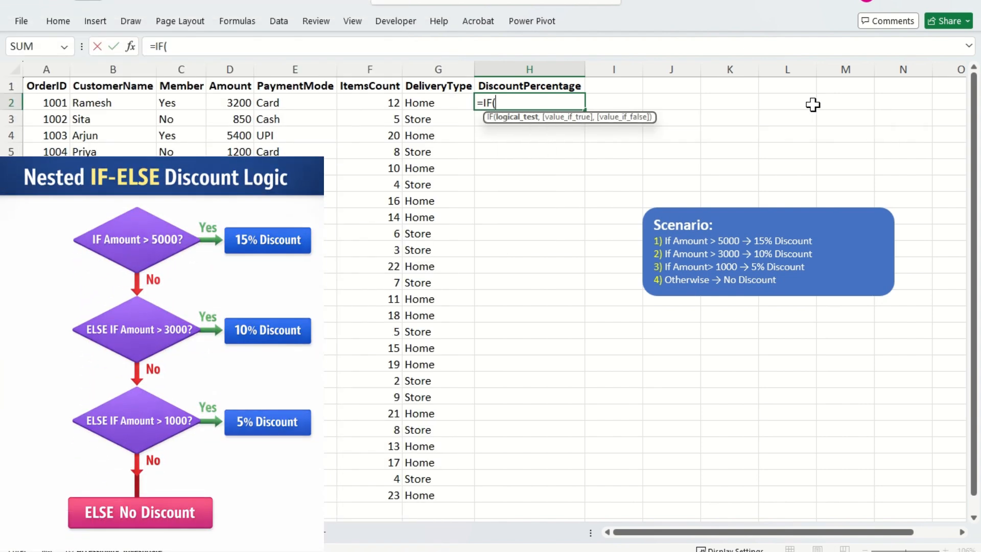
key("Left")
key("Left")
key("Left")
key("Left")
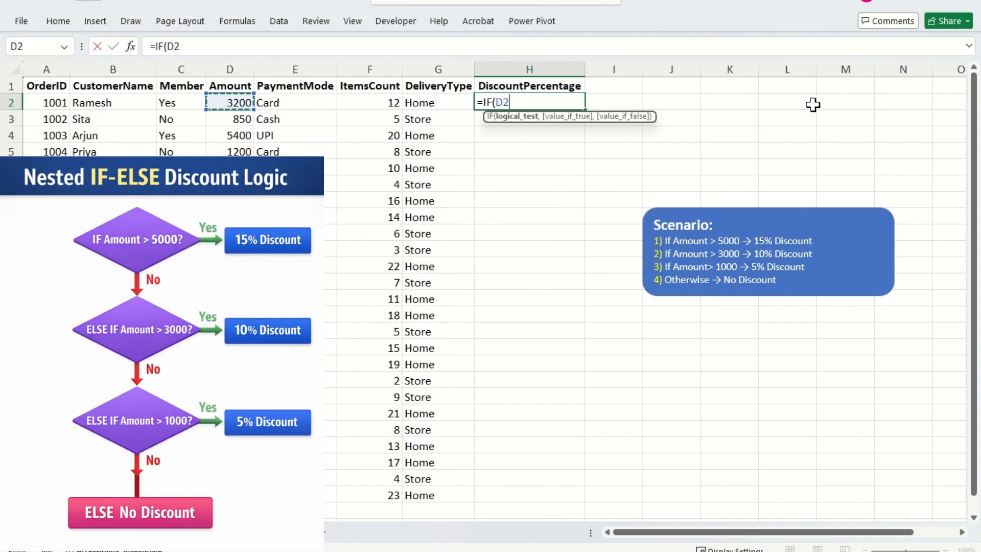
type(">5")
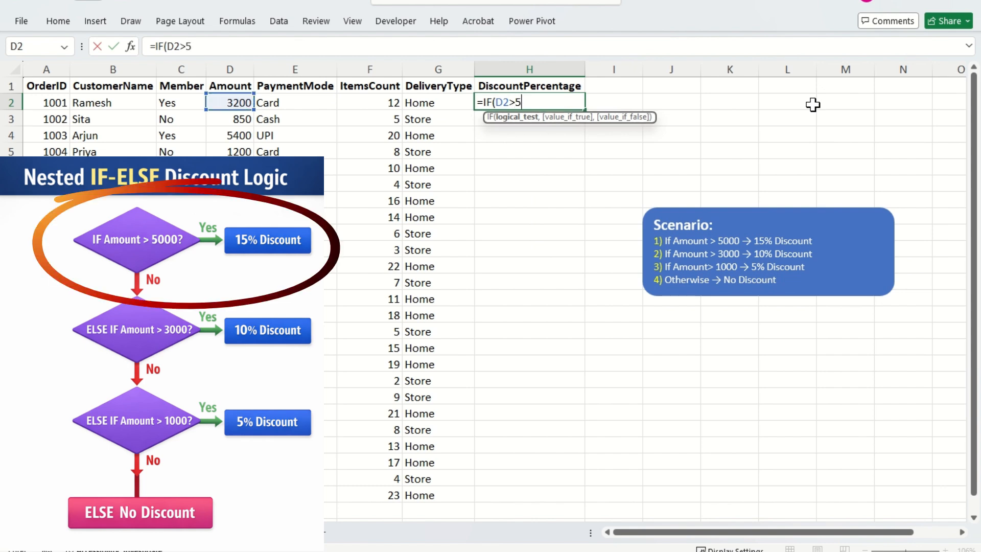
type("000,\"")
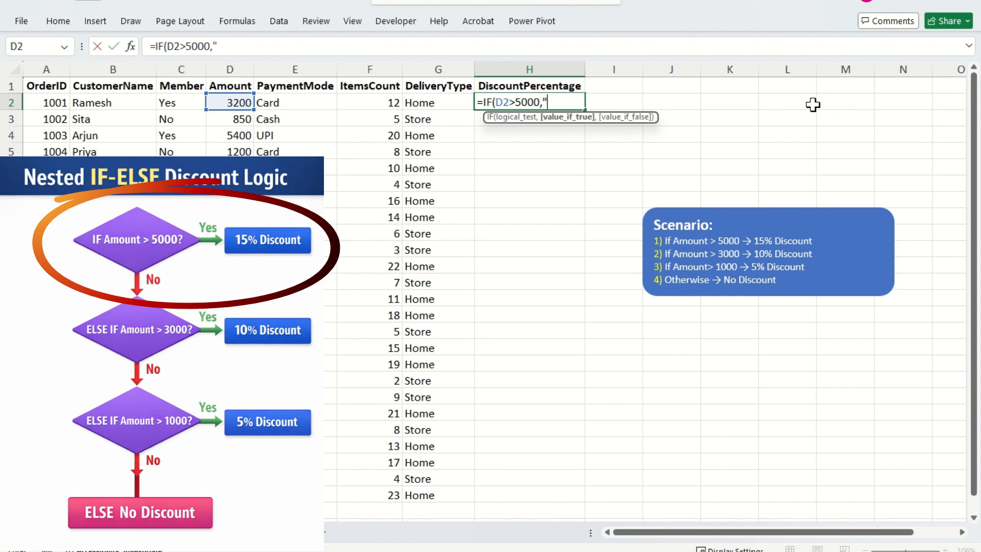
type("15%\",")
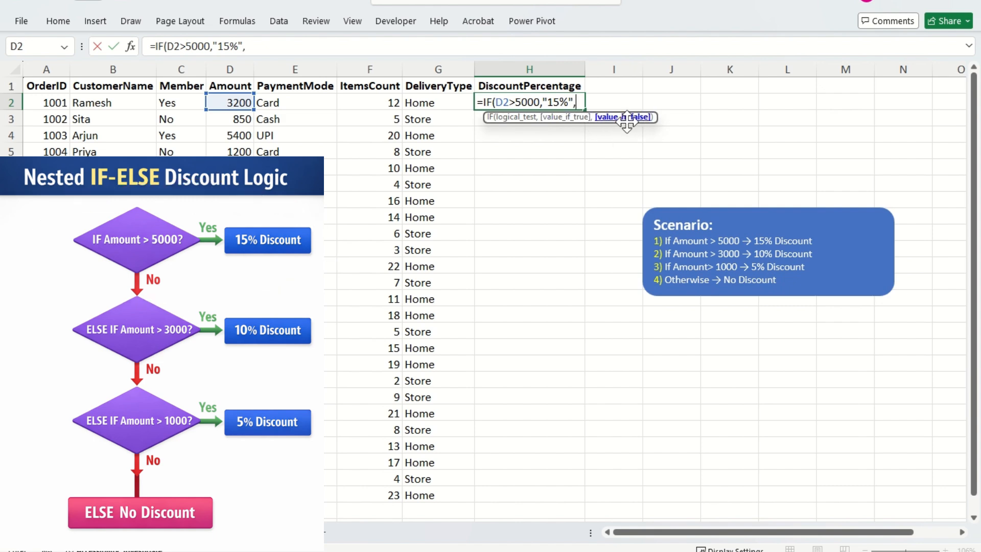
type("IF(")
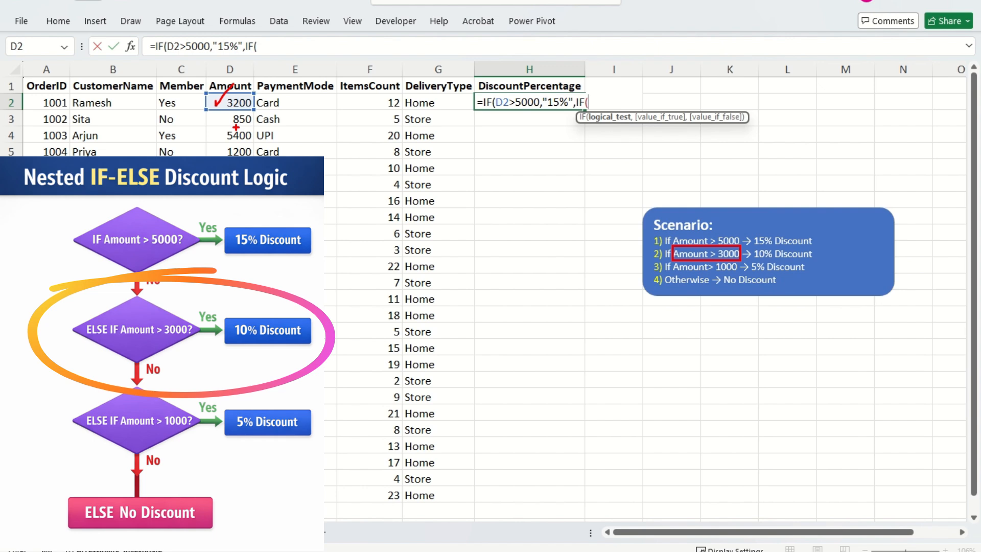
- Nest a second IF as the false value in H2, testing D2>3000 and returning "10%" when true
key("Left")
key("Left")
key("Left")
key("Left")
type(">300")
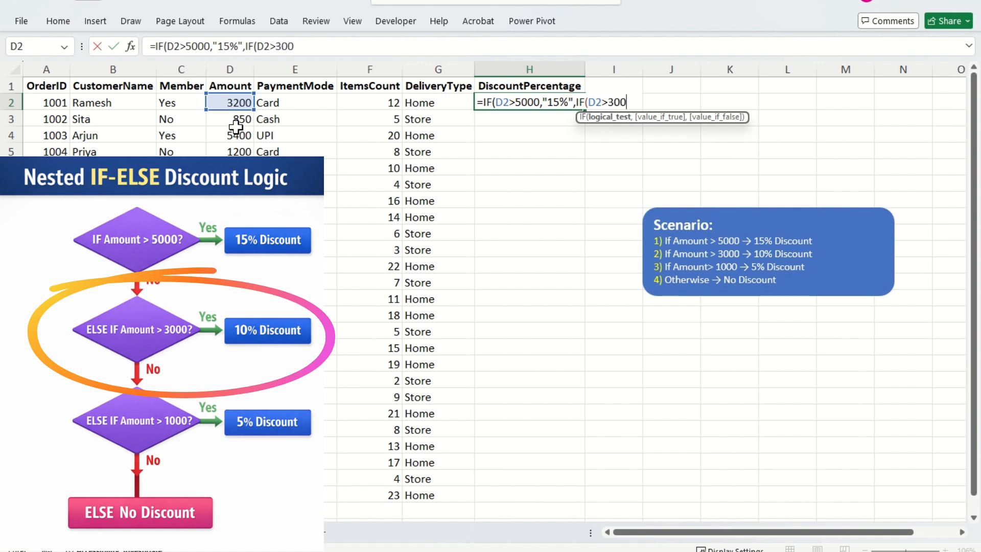
type("0,\"10%\",")
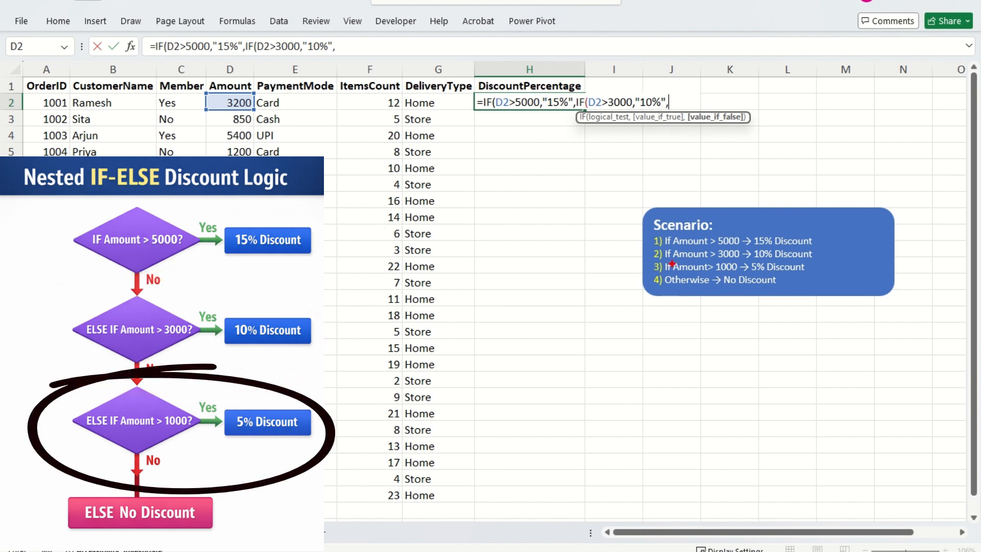
- Nest a third IF in the H2 formula that tests D2>1000 and returns "5%" when true
left_click_drag(671, 261, 740, 274)
type("IF(")
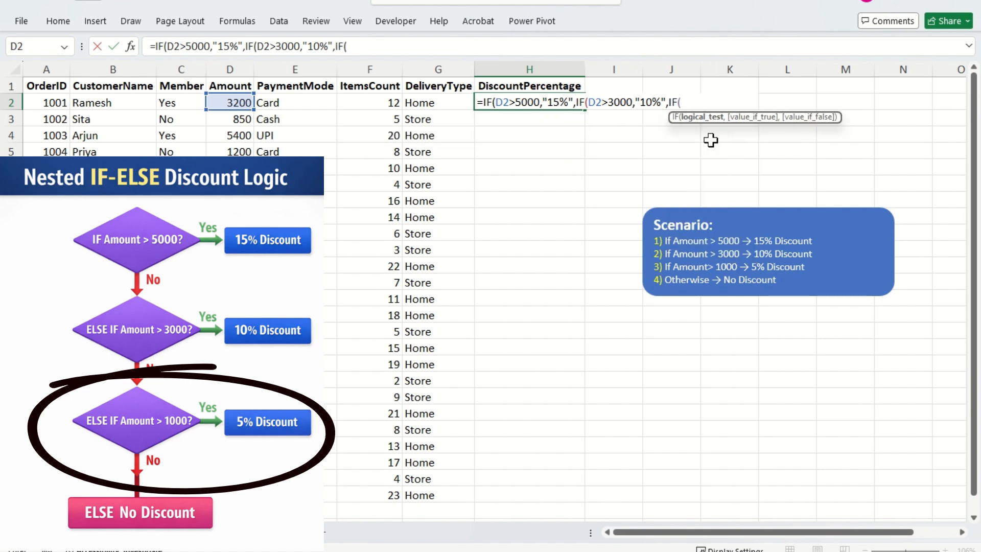
type("D2>")
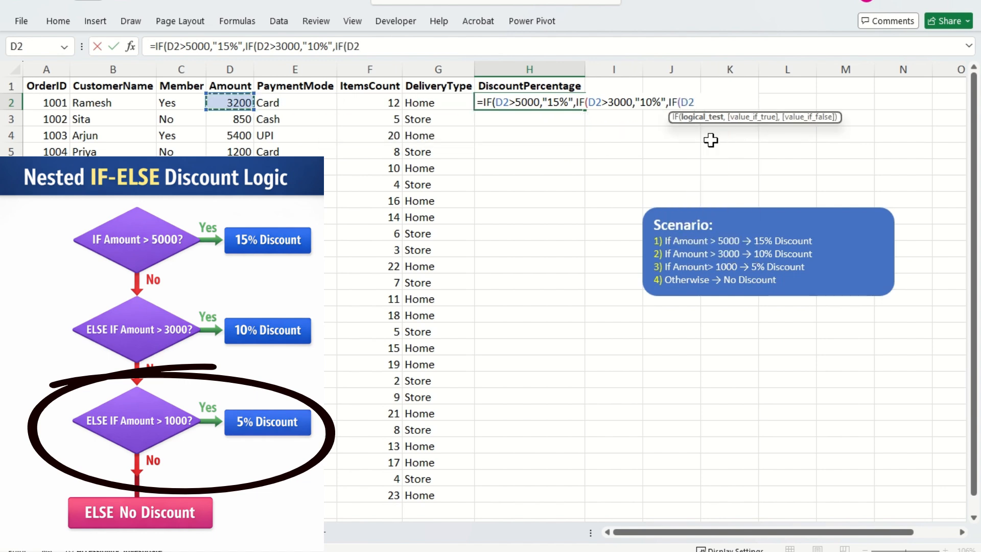
type("1000")
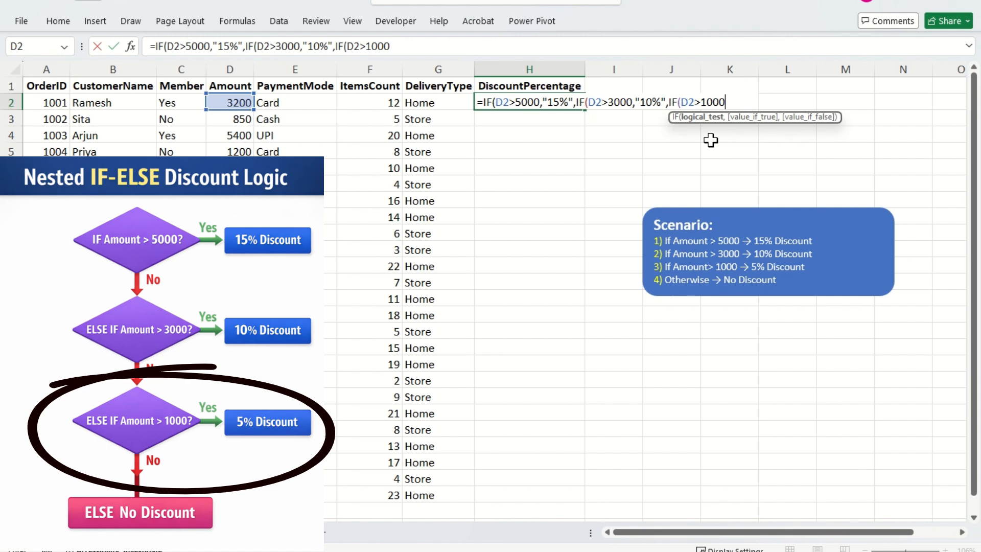
type(",\"5%")
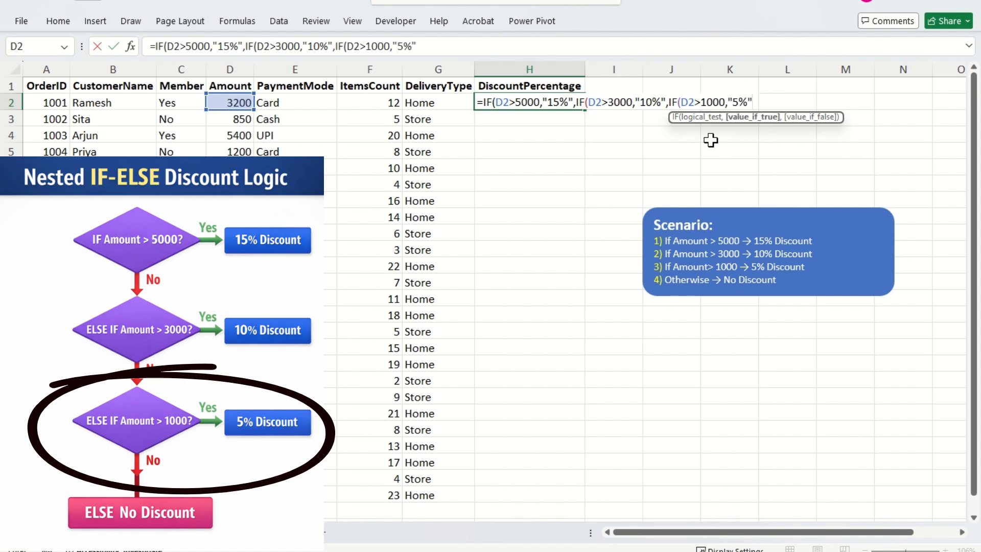
type("\",")
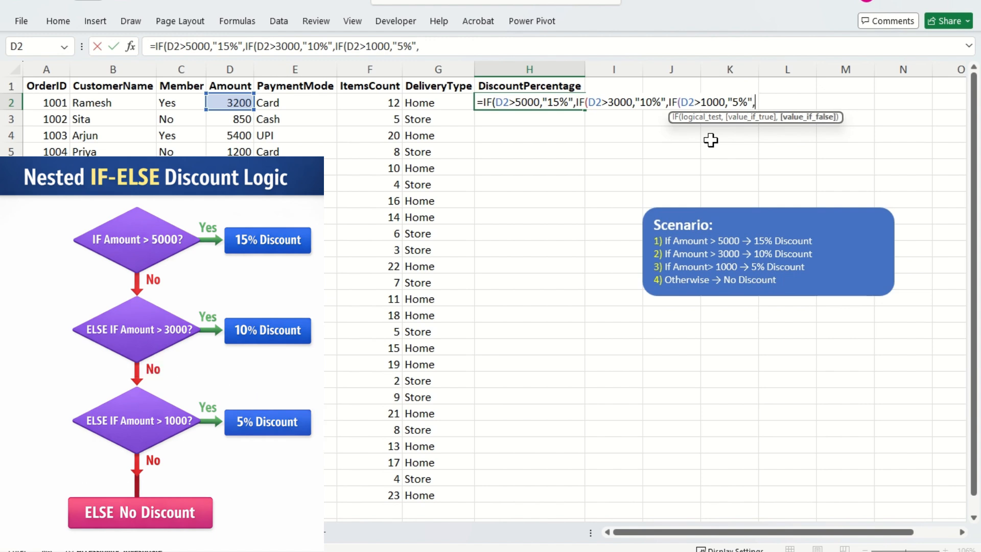
type("\"")
type("No re")
- Finish the nested formula in H2 with "No Discount" as the final false value, close all three IFs and commit it
key("BackSpace")
key("BackSpace")
type("Discount\")")
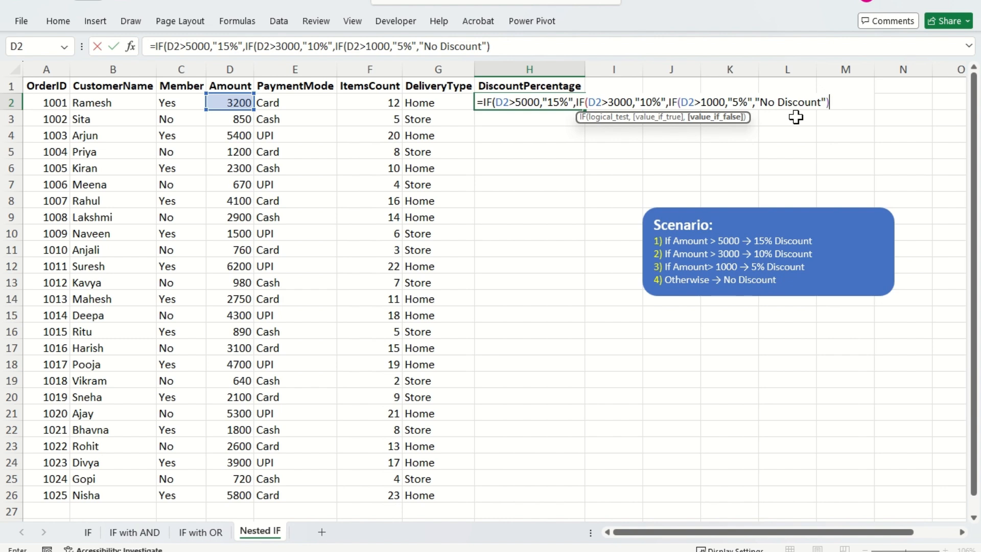
type("))")
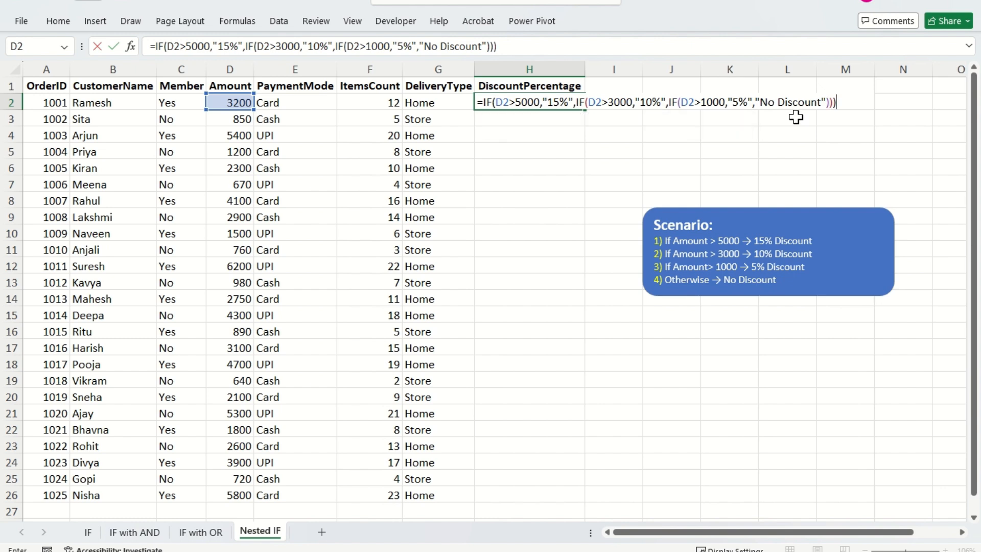
key("Return")
key("Up")
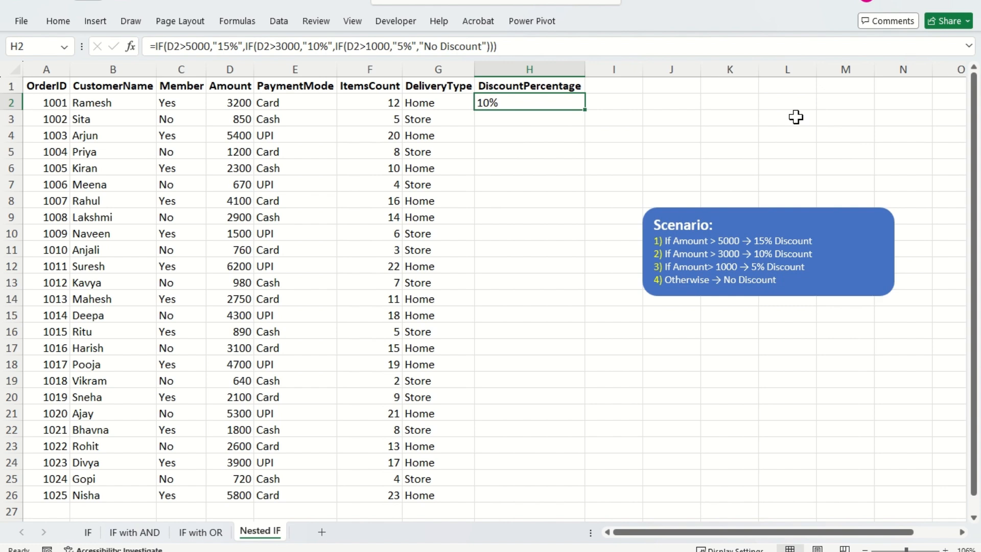
- Fill the DiscountPercentage formula from H2 down to H26, the last order row
key("Left")
key("ctrl+Down")
key("Right")
key("ctrl+shift+Up")
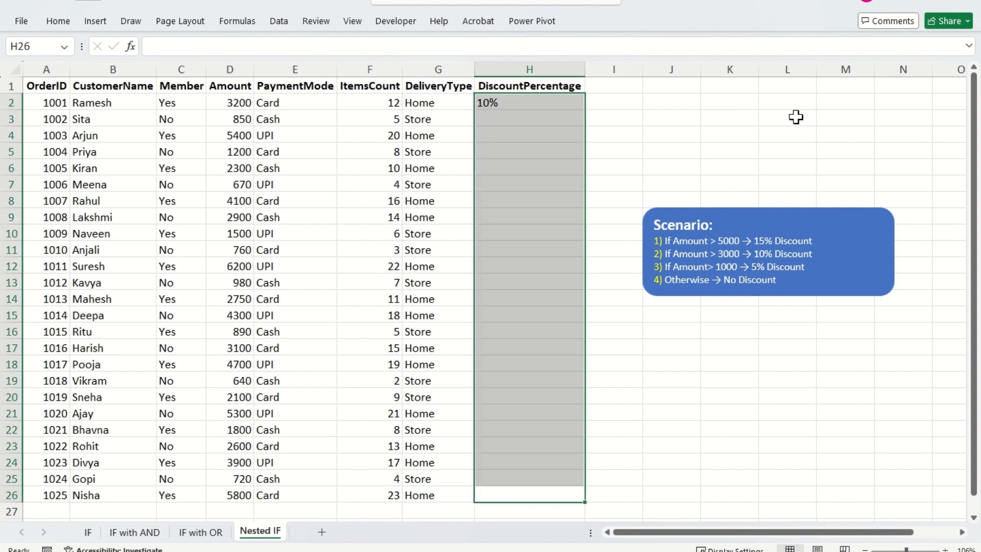
key("ctrl+d")
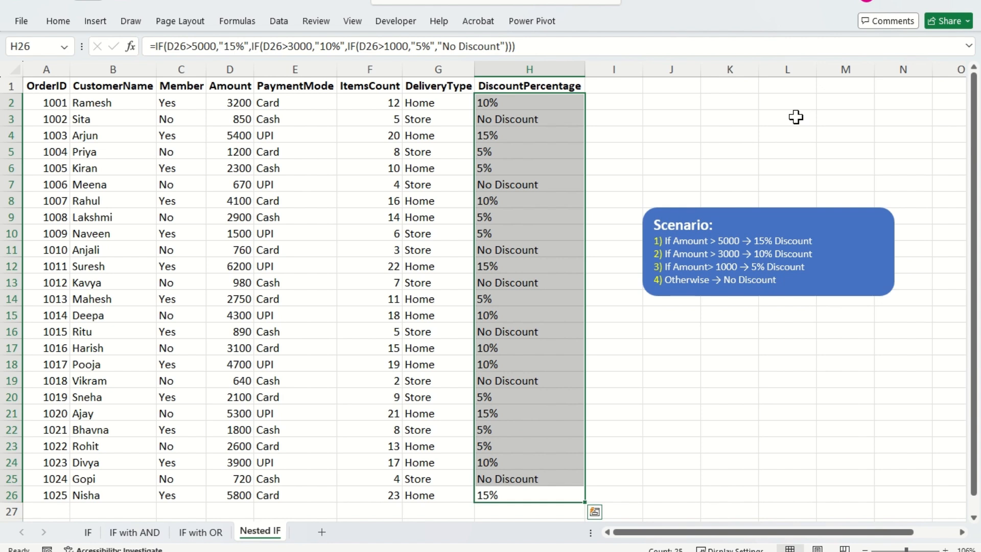
- Go through the upper DiscountPercentage cells and check the row references in their filled nested IF formulas
key("ctrl+Up")
key("Down")
key("Down")
key("Down")
key("Down")
key("Down")
key("Down")
key("Up")
key("Up")
key("ctrl+Up")
key("Down")
key("Down")
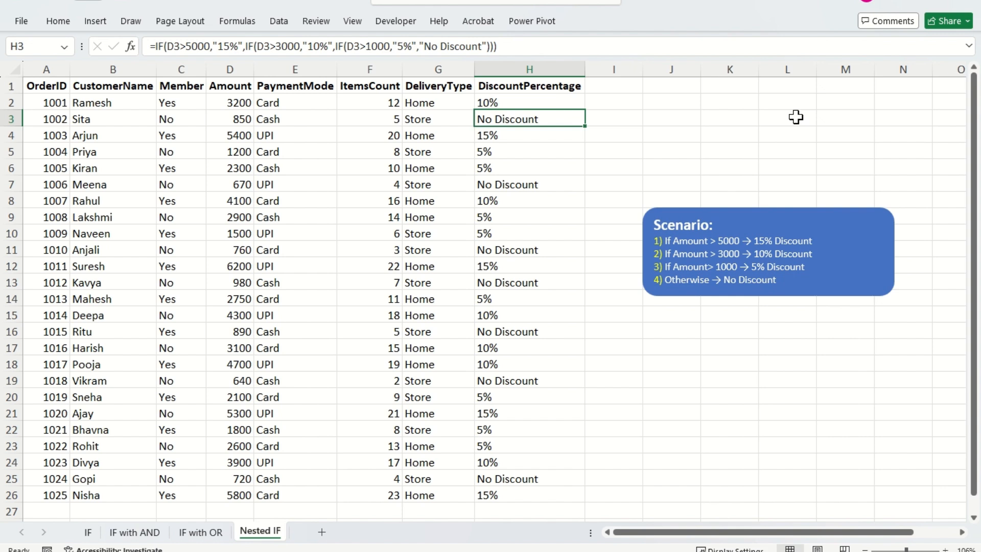
key("Down")
key("Down")
key("Down")
key("Down")
key("Up")
key("Up")
key("Up")
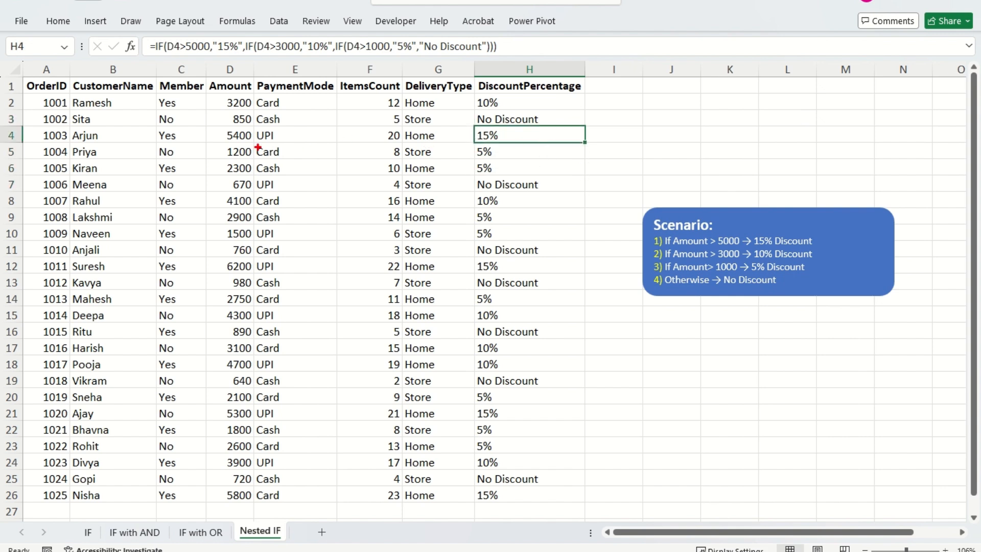
- Compare the discounts in rows 4, 8, 14 and 19 with their Amount values and the scenario's conditions
mouse_move(205, 127)
left_mouse_down()
mouse_move(253, 145)
mouse_move(271, 133)
left_mouse_up()
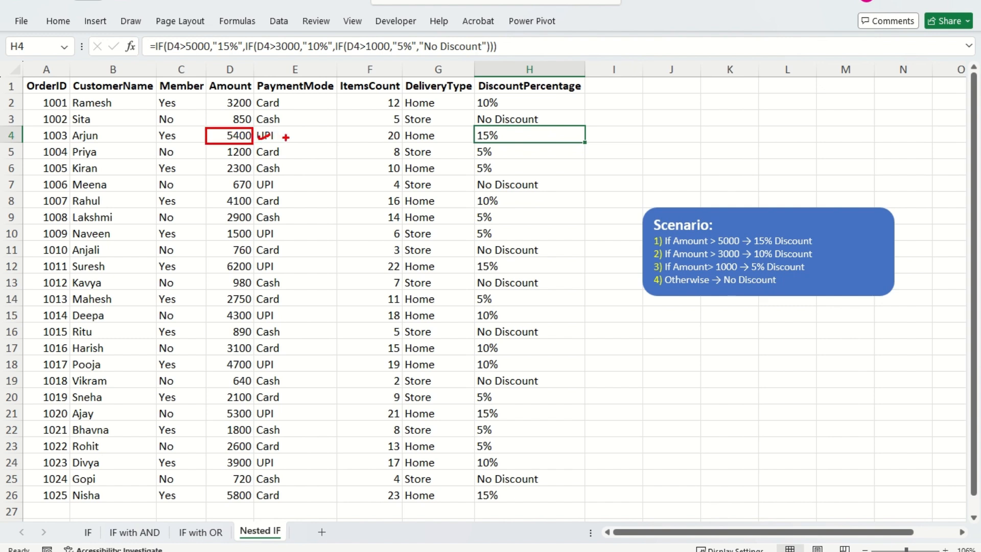
left_click_drag(529, 137, 571, 126)
left_click_drag(506, 202, 526, 195)
left_click_drag(207, 195, 254, 208)
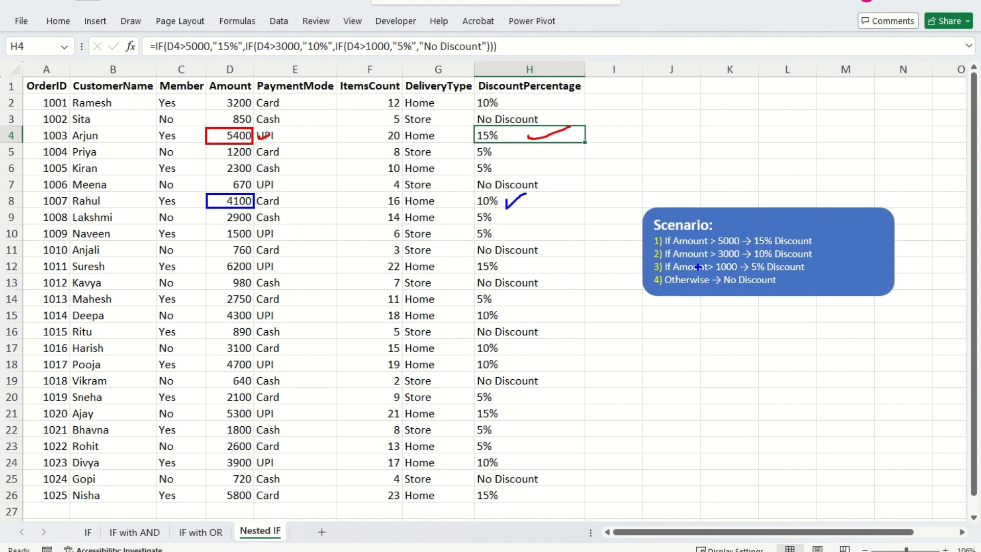
left_click_drag(673, 260, 741, 271)
left_click_drag(505, 295, 547, 295)
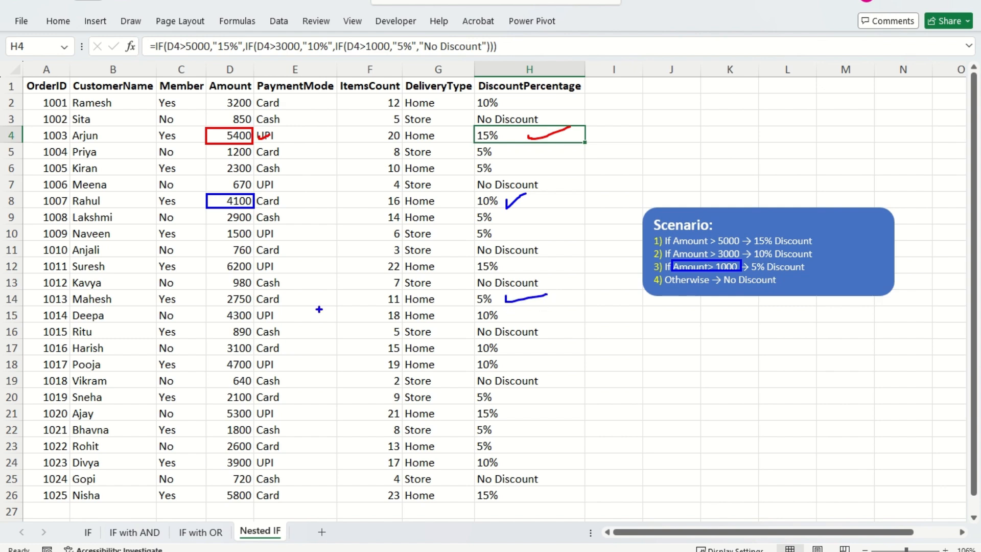
mouse_move(211, 294)
left_mouse_down()
mouse_move(235, 308)
mouse_move(211, 292)
left_mouse_up()
key("y")
left_click_drag(473, 373, 578, 387)
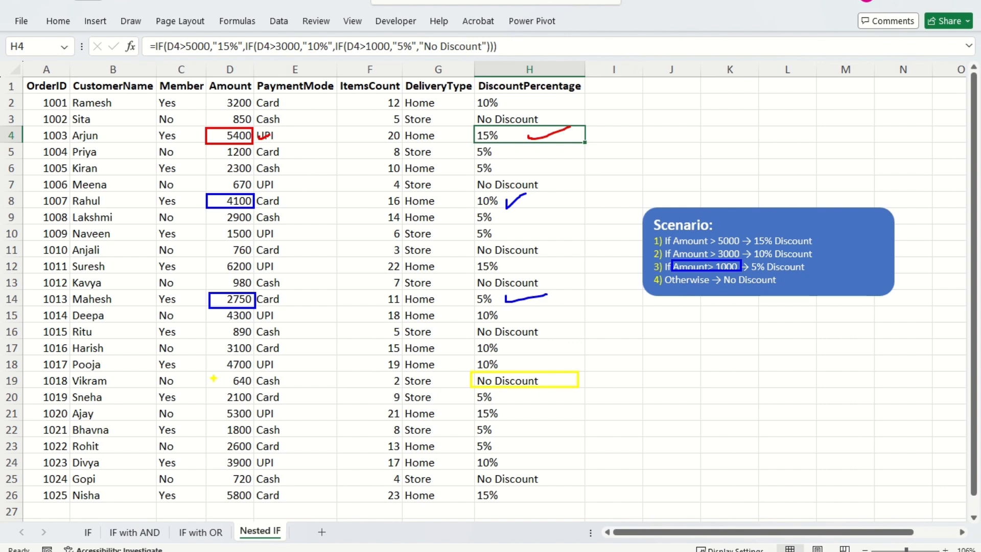
left_click_drag(214, 380, 239, 377)
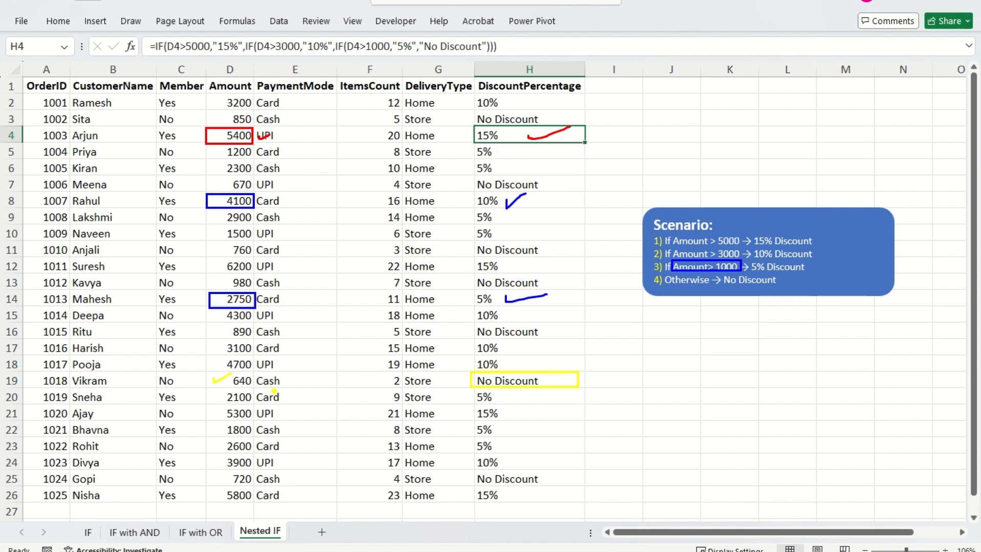